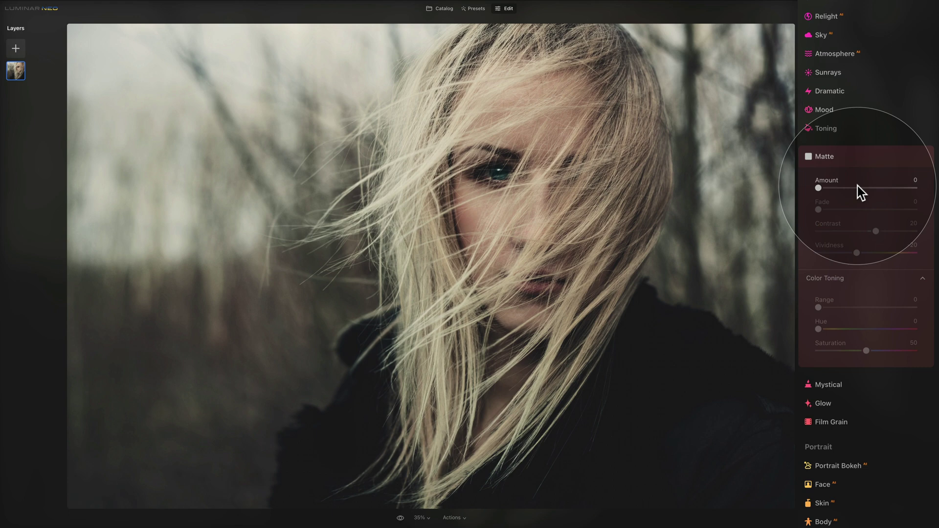
Step: Set Matte Amount to 86 on the windswept portrait, try Fade at 100, then reset Fade to 0
{"action": "left_click_drag", "start_coordinate": [857, 186], "coordinate": [901, 187]}
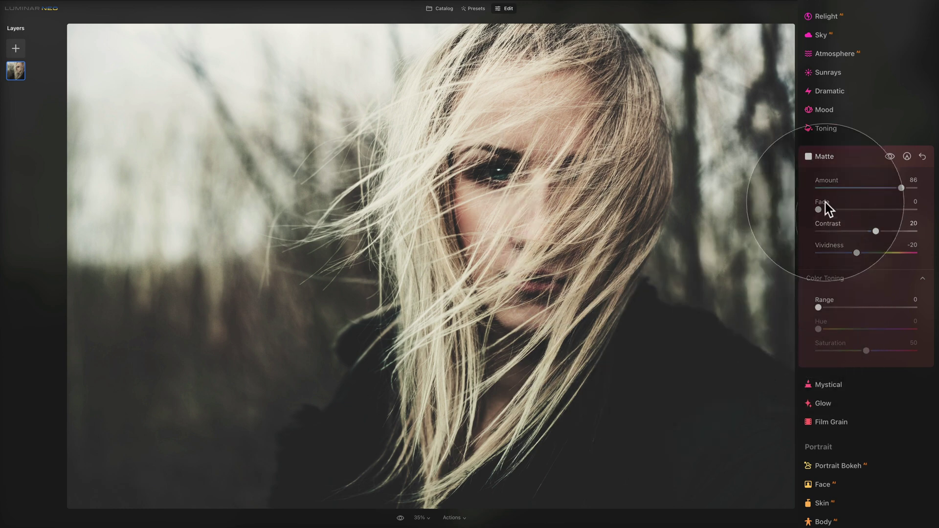
{"action": "left_click_drag", "start_coordinate": [819, 210], "coordinate": [861, 211]}
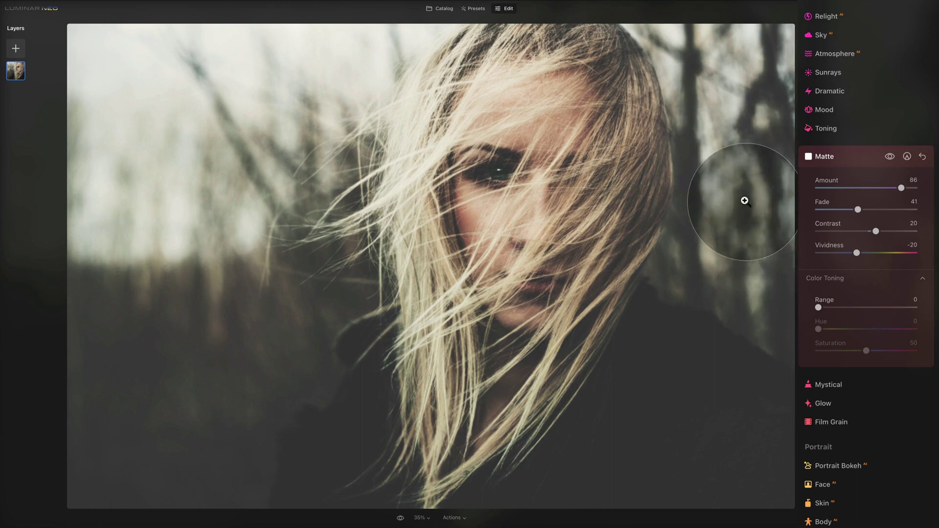
{"action": "left_click_drag", "start_coordinate": [860, 210], "coordinate": [932, 210]}
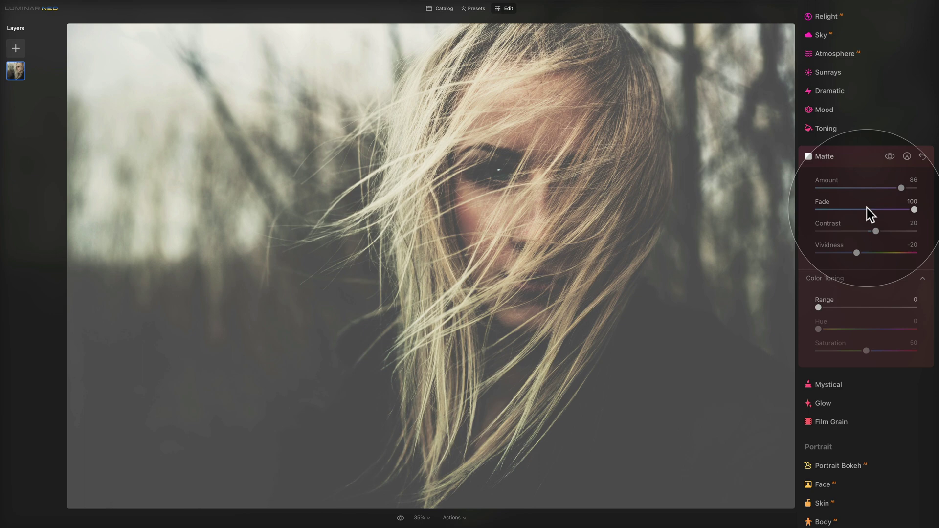
{"action": "double_click", "coordinate": [823, 202]}
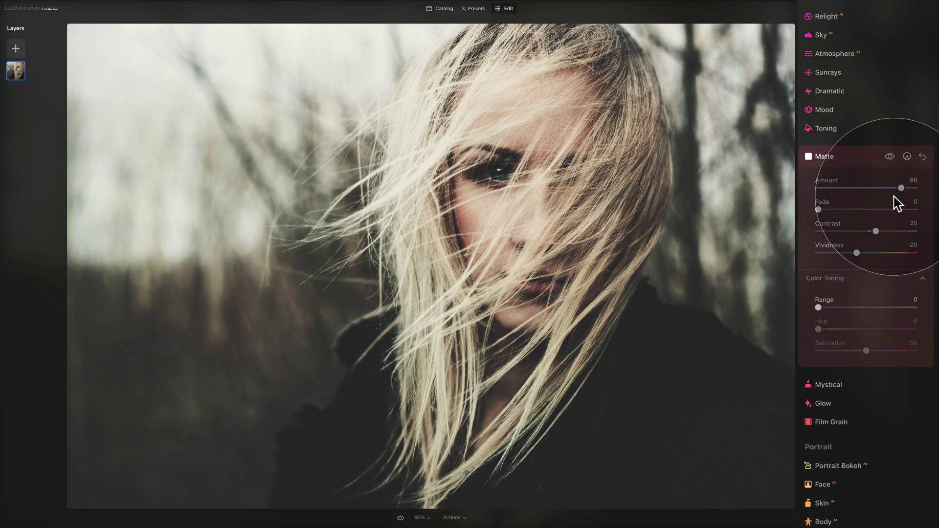
Step: Set Matte Fade to 64, test Contrast at 100 and -100, then reset Contrast to 20
{"action": "left_click", "coordinate": [880, 209]}
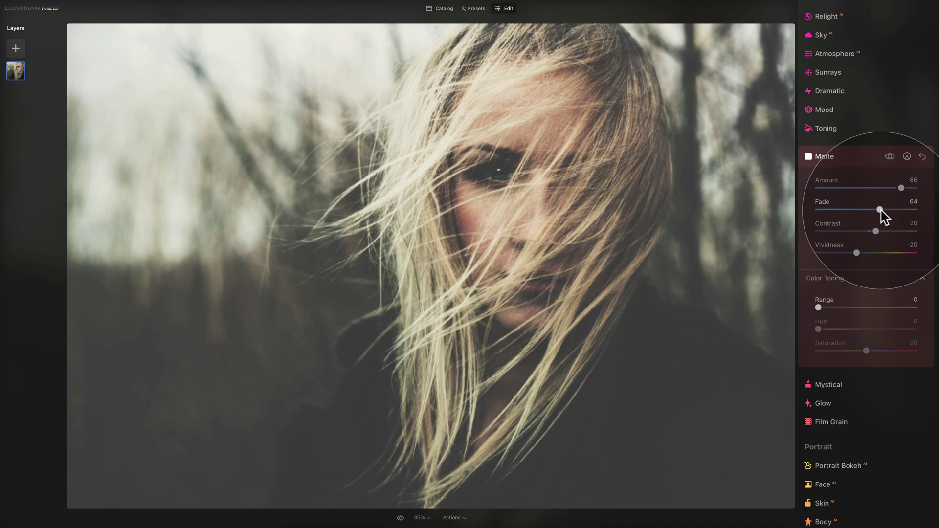
{"action": "left_click", "coordinate": [834, 229]}
{"action": "left_click", "coordinate": [835, 226]}
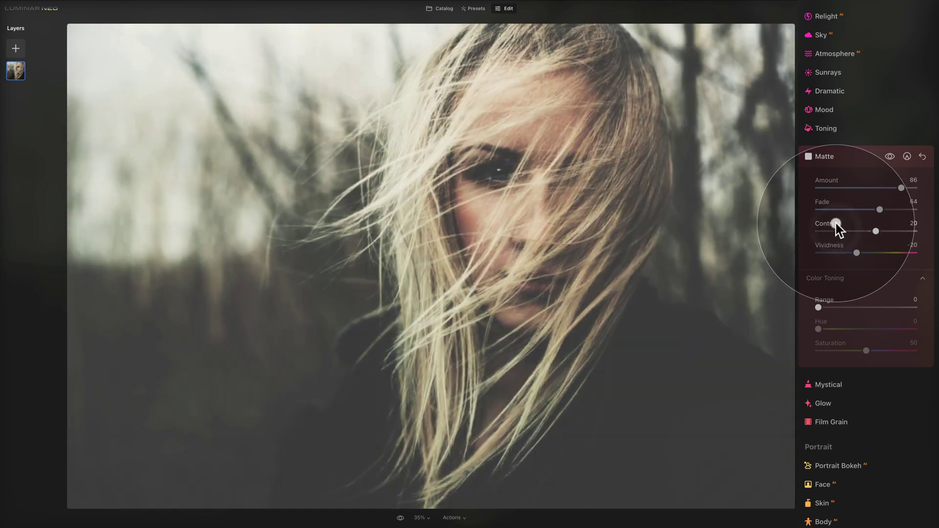
{"action": "left_click_drag", "start_coordinate": [875, 230], "coordinate": [930, 235]}
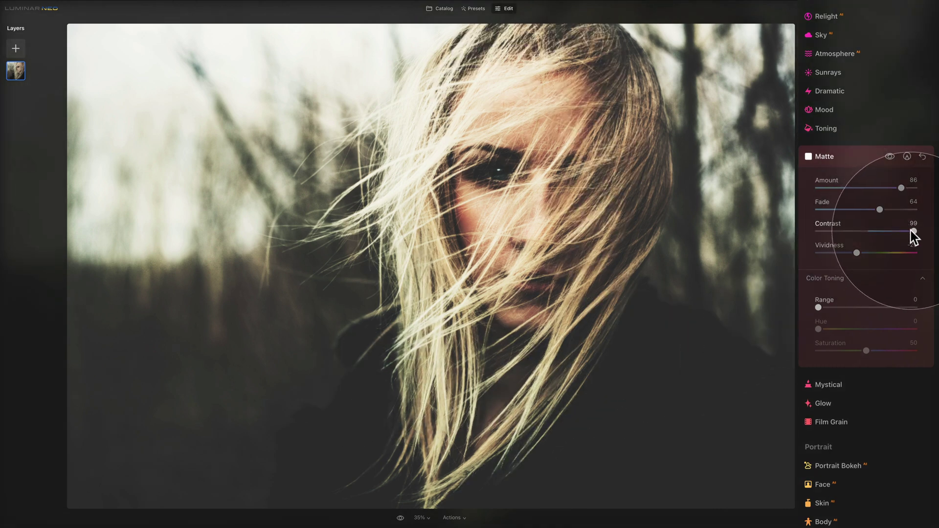
{"action": "left_click_drag", "start_coordinate": [914, 232], "coordinate": [802, 242]}
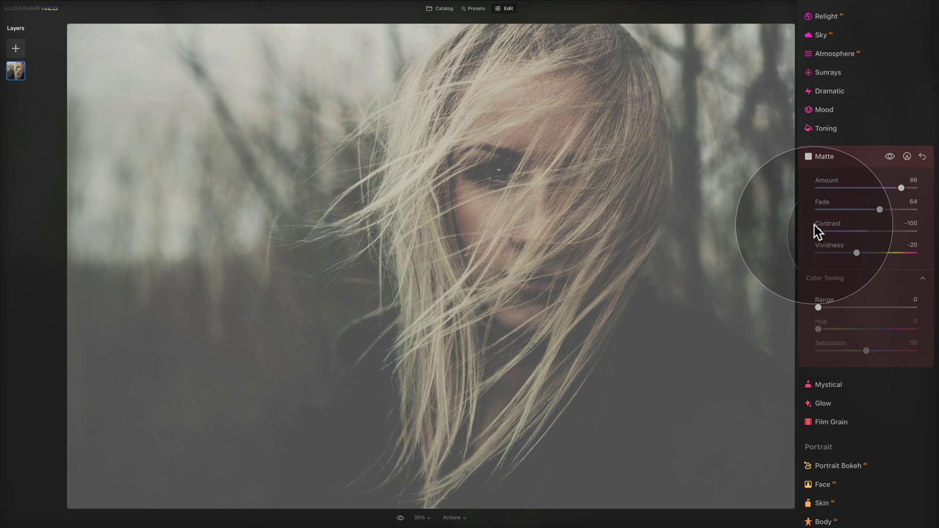
{"action": "double_click", "coordinate": [830, 223]}
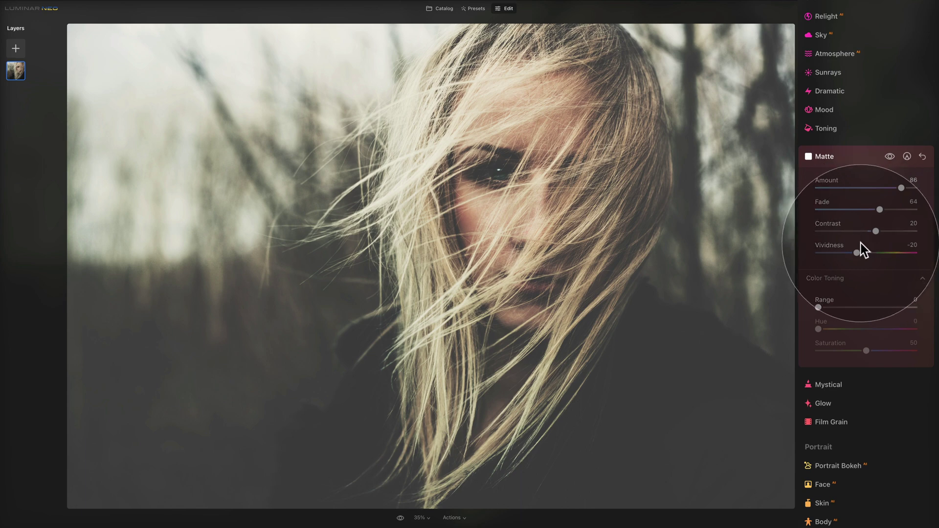
Step: Test the portrait's matte Vividness at its extremes, then return it to -20
{"action": "left_click_drag", "start_coordinate": [858, 252], "coordinate": [921, 252]}
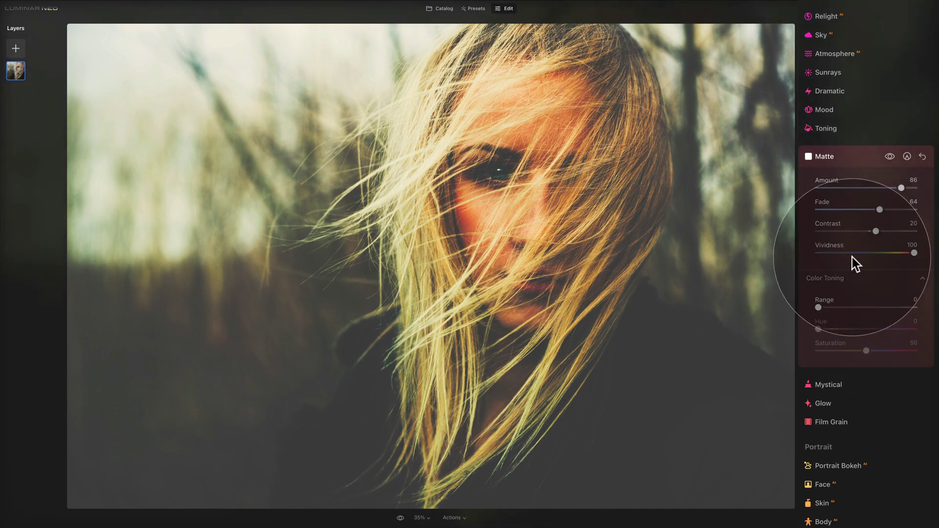
{"action": "left_click_drag", "start_coordinate": [838, 251], "coordinate": [856, 253]}
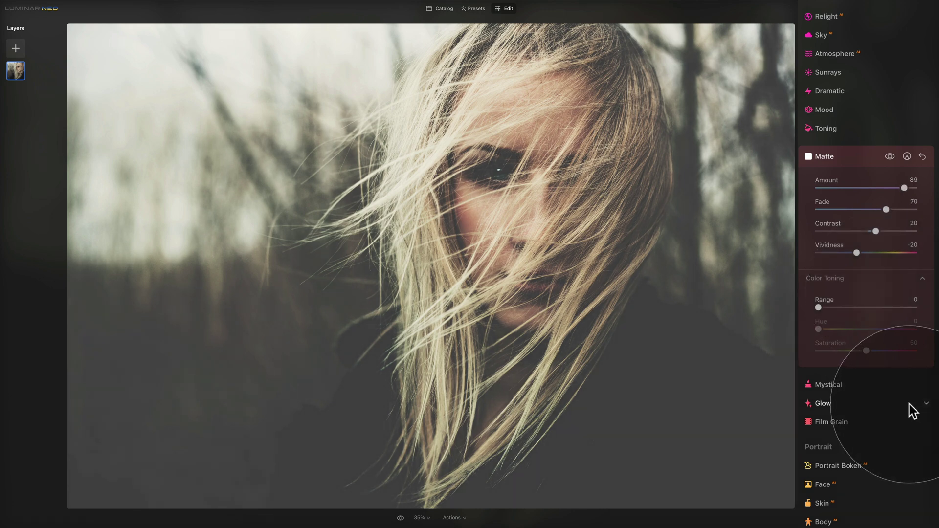
Step: Expand Color Toning and set Range 90, Hue 360 and Saturation 0, removing the red tint
{"action": "left_click", "coordinate": [922, 280]}
{"action": "left_click", "coordinate": [922, 359]}
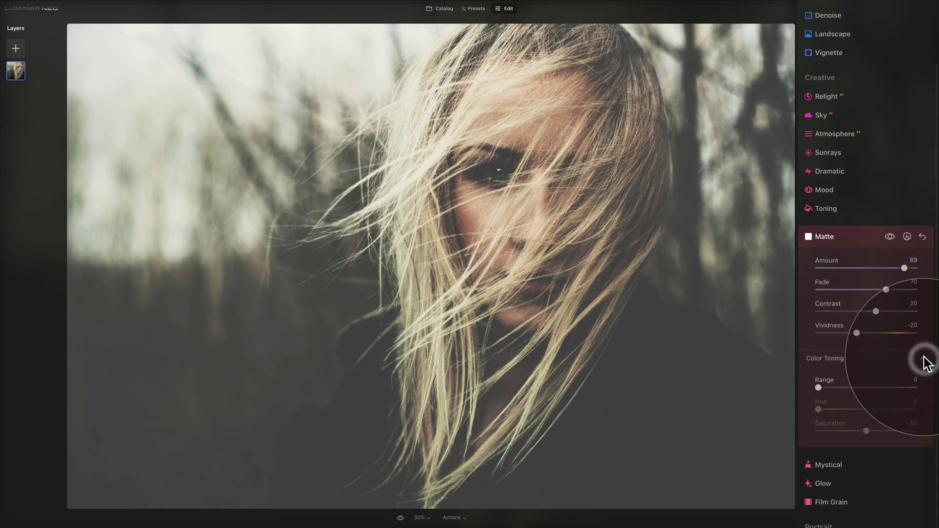
{"action": "scroll", "coordinate": [875, 236], "scroll_direction": "down", "scroll_amount": 3}
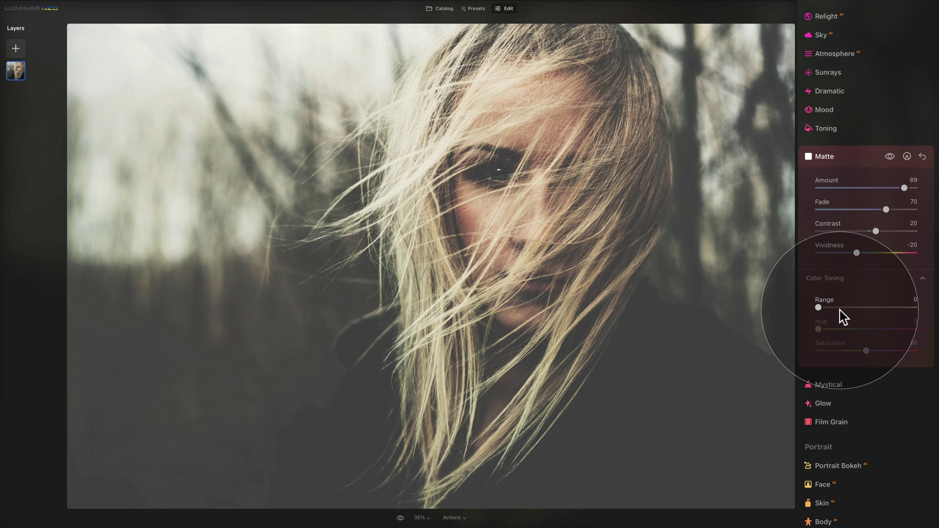
{"action": "left_click_drag", "start_coordinate": [819, 307], "coordinate": [907, 308]}
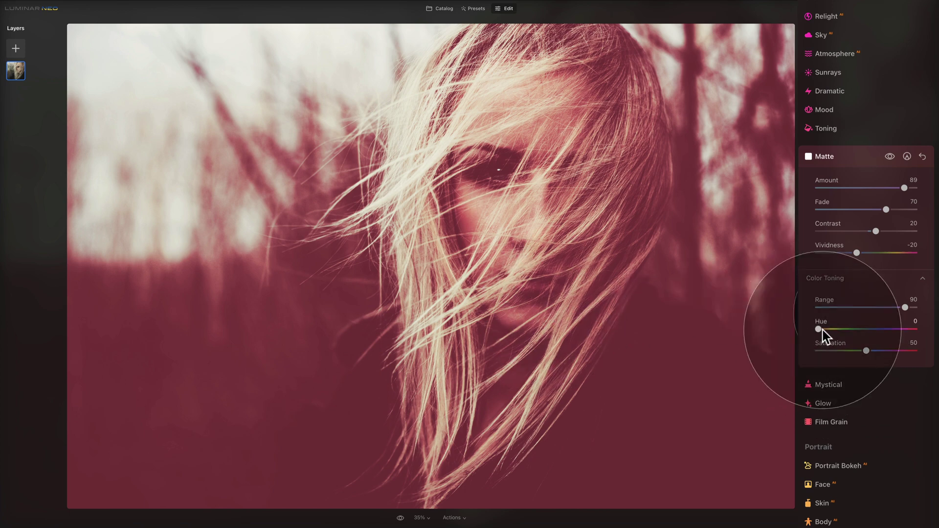
{"action": "left_click_drag", "start_coordinate": [823, 330], "coordinate": [934, 337]}
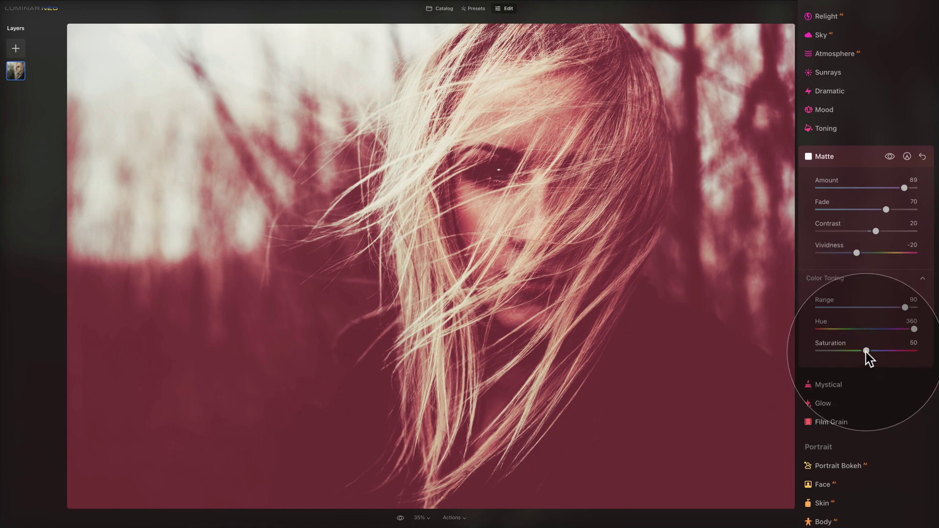
{"action": "left_click_drag", "start_coordinate": [865, 351], "coordinate": [818, 351]}
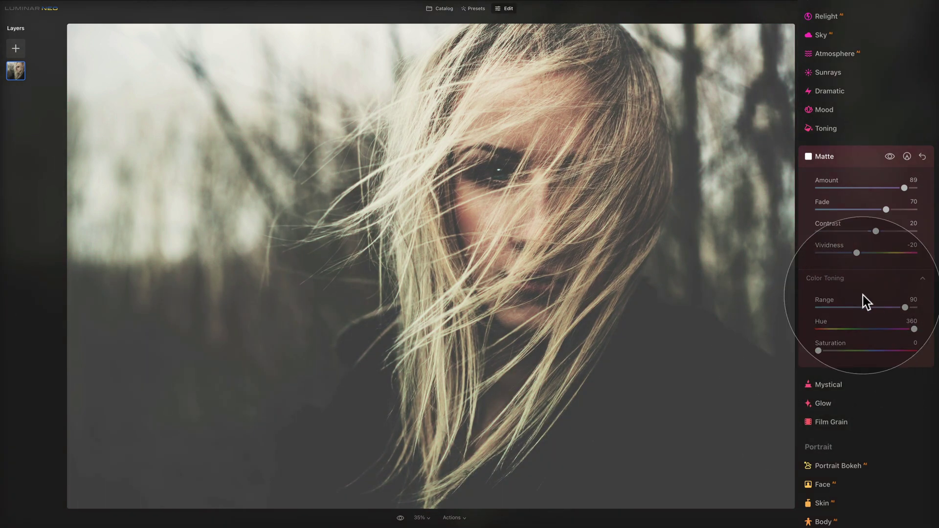
Step: Restore a strong red tint, then select the lakeside landscape with red houses
{"action": "left_click_drag", "start_coordinate": [831, 350], "coordinate": [916, 364]}
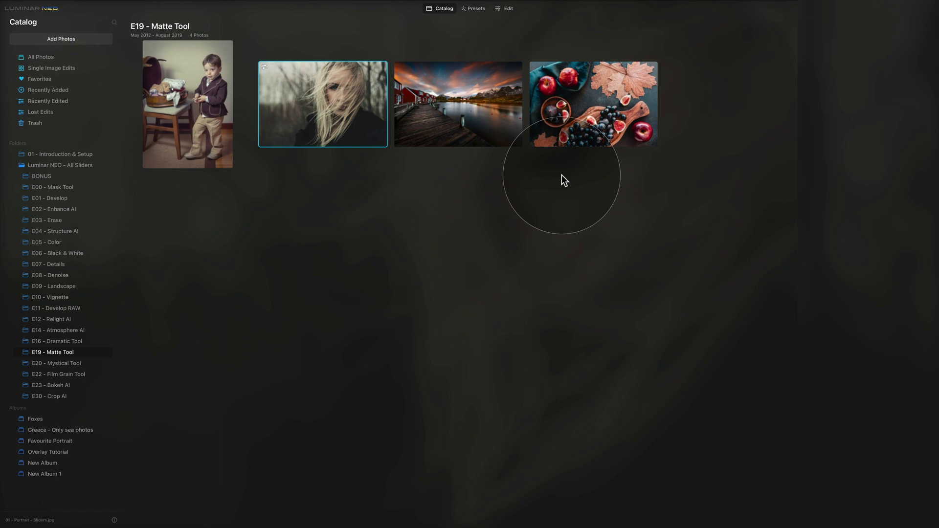
{"action": "left_click", "coordinate": [453, 110]}
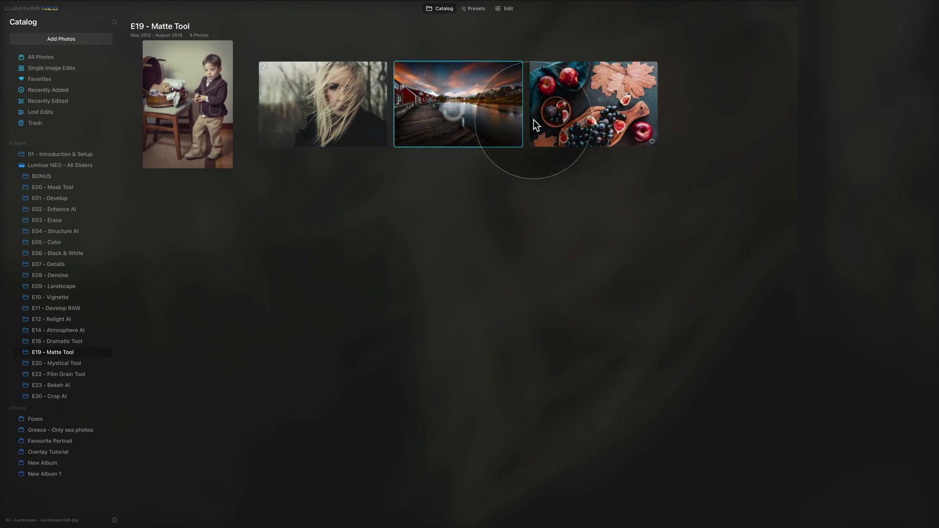
Step: Open the lakeside landscape for editing and apply Matte at Amount 70 with Fade 20
{"action": "left_click", "coordinate": [508, 9]}
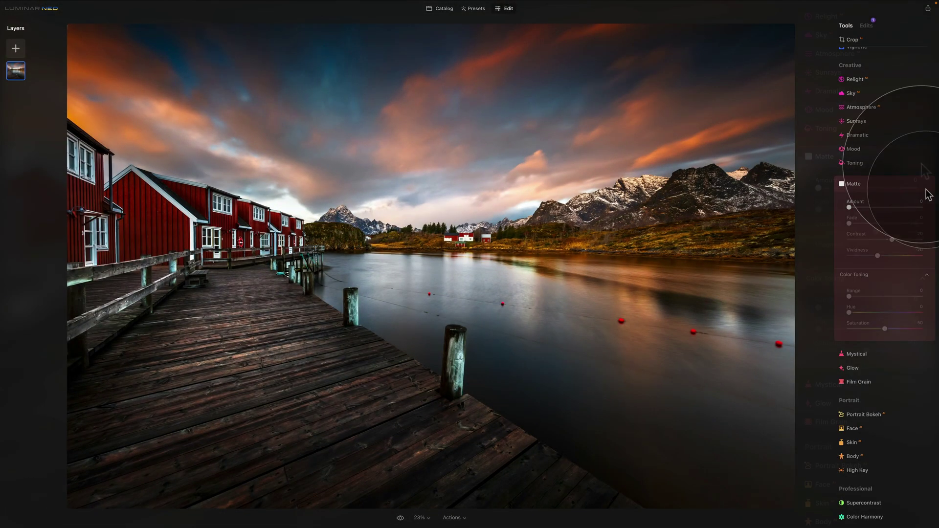
{"action": "scroll", "coordinate": [923, 191], "scroll_direction": "down", "scroll_amount": 2}
{"action": "left_click_drag", "start_coordinate": [820, 189], "coordinate": [893, 191]}
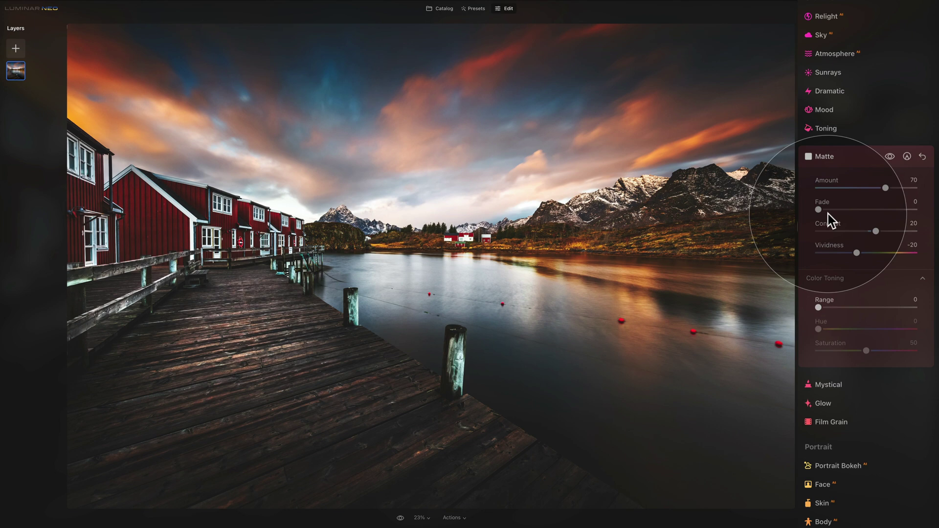
{"action": "mouse_move", "coordinate": [822, 208]}
{"action": "left_mouse_down"}
{"action": "mouse_move", "coordinate": [842, 215]}
{"action": "mouse_move", "coordinate": [828, 213]}
{"action": "left_mouse_up"}
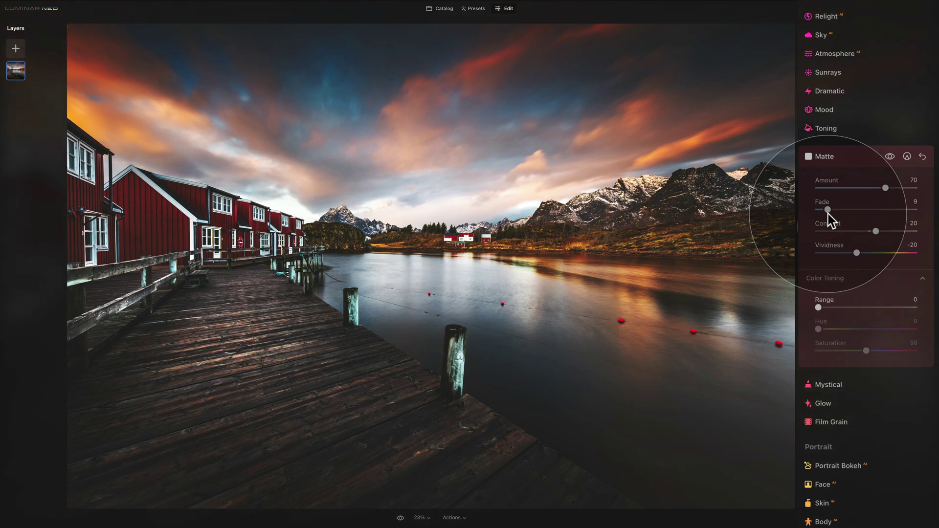
{"action": "left_click_drag", "start_coordinate": [830, 215], "coordinate": [839, 215]}
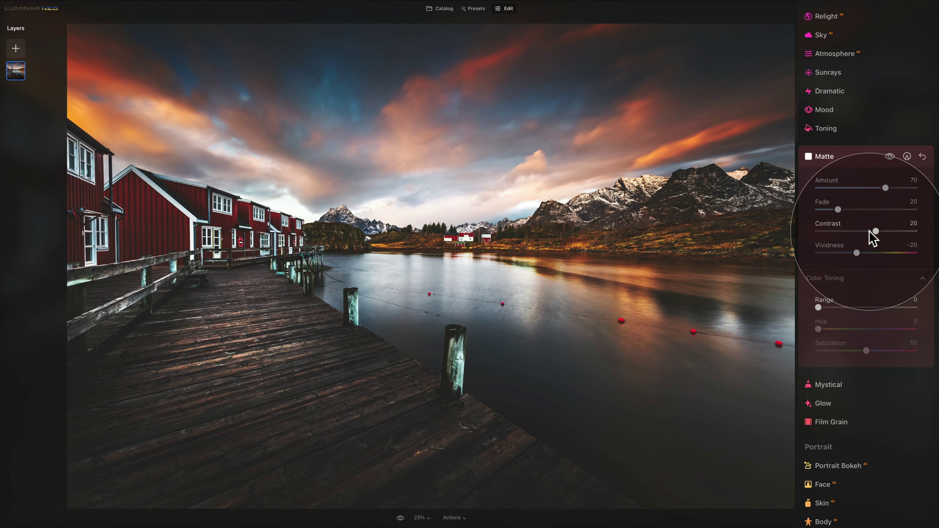
Step: Settle matte Contrast at 30 and Vividness at -20 after testing other values
{"action": "left_click_drag", "start_coordinate": [876, 232], "coordinate": [892, 240]}
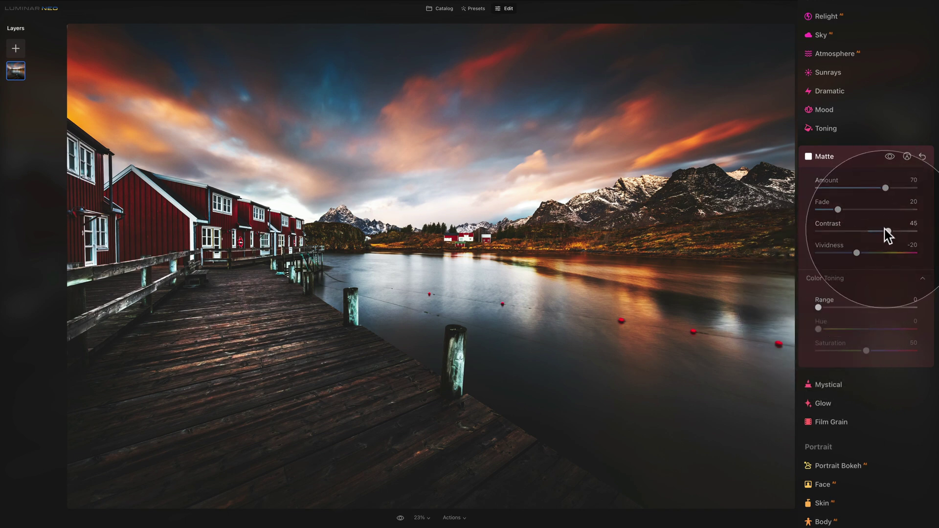
{"action": "left_click_drag", "start_coordinate": [887, 231], "coordinate": [848, 231]}
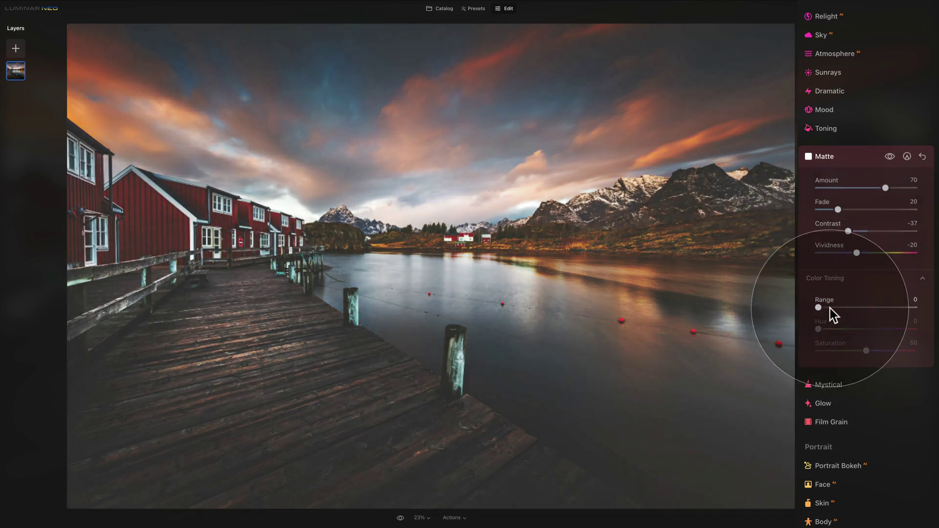
{"action": "double_click", "coordinate": [832, 224]}
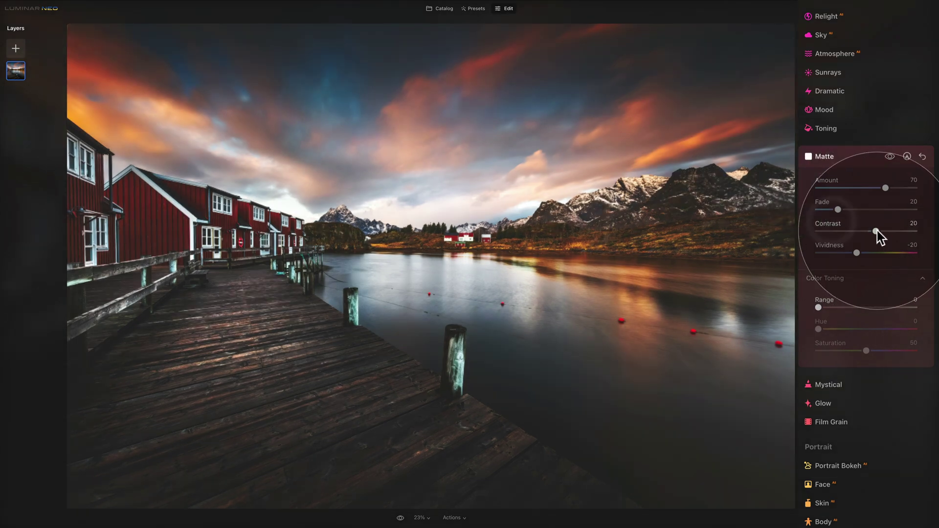
{"action": "left_click_drag", "start_coordinate": [876, 231], "coordinate": [882, 231]}
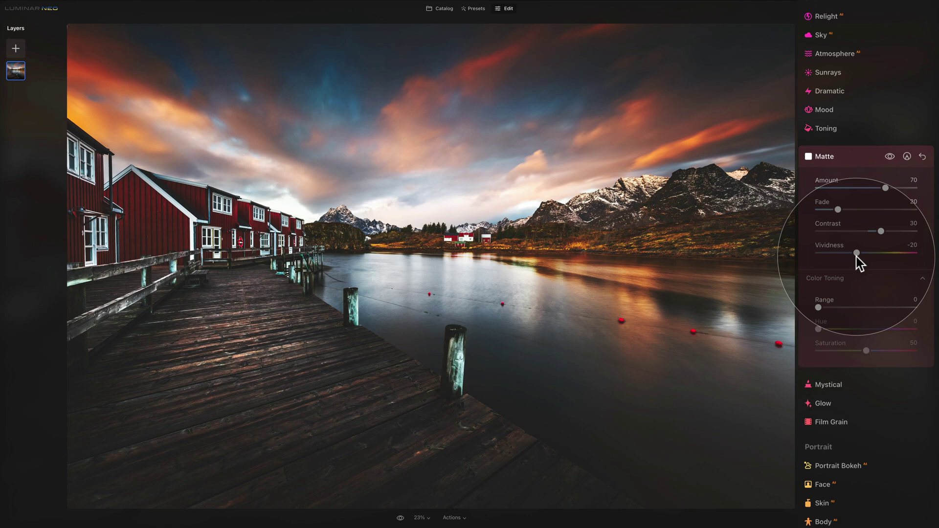
{"action": "left_click_drag", "start_coordinate": [856, 252], "coordinate": [841, 253]}
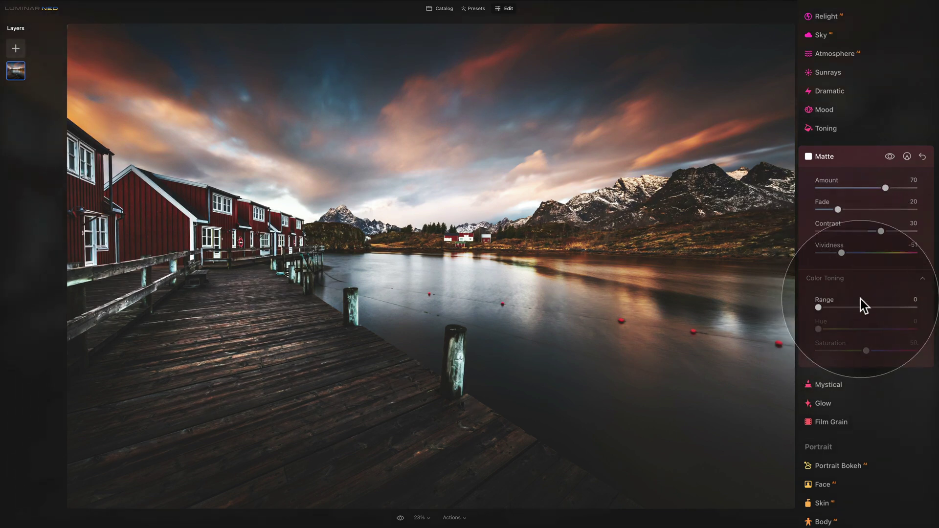
{"action": "left_click_drag", "start_coordinate": [841, 253], "coordinate": [871, 253]}
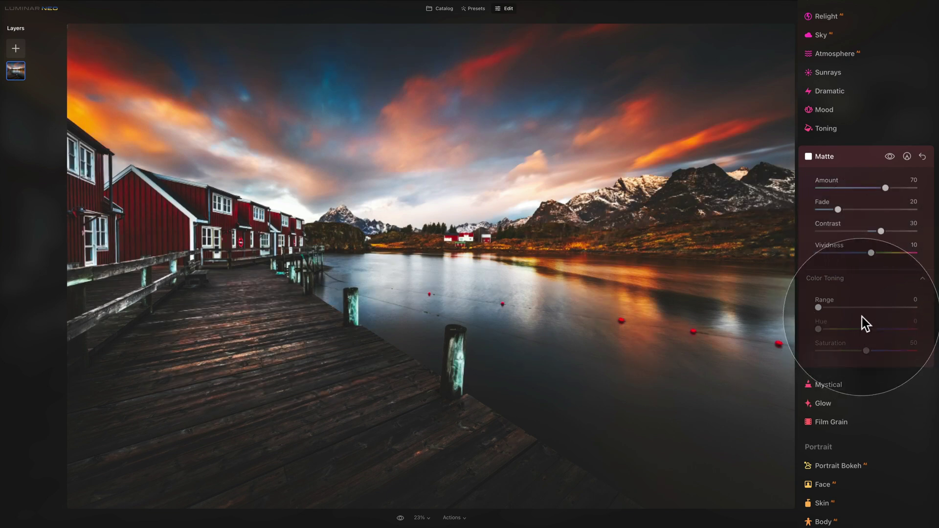
{"action": "left_click", "coordinate": [856, 253]}
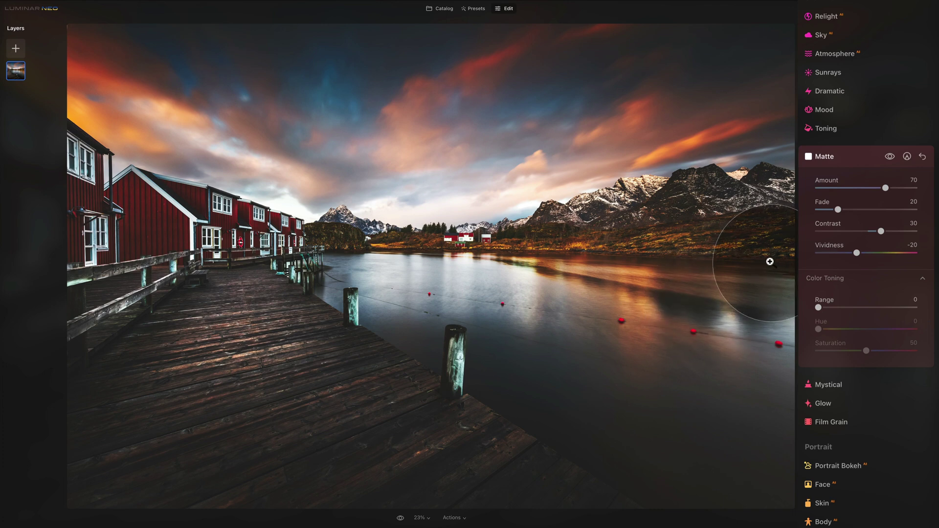
Step: Compare the pier landscape with its unedited original and switch back to the edit
{"action": "left_click", "coordinate": [400, 518]}
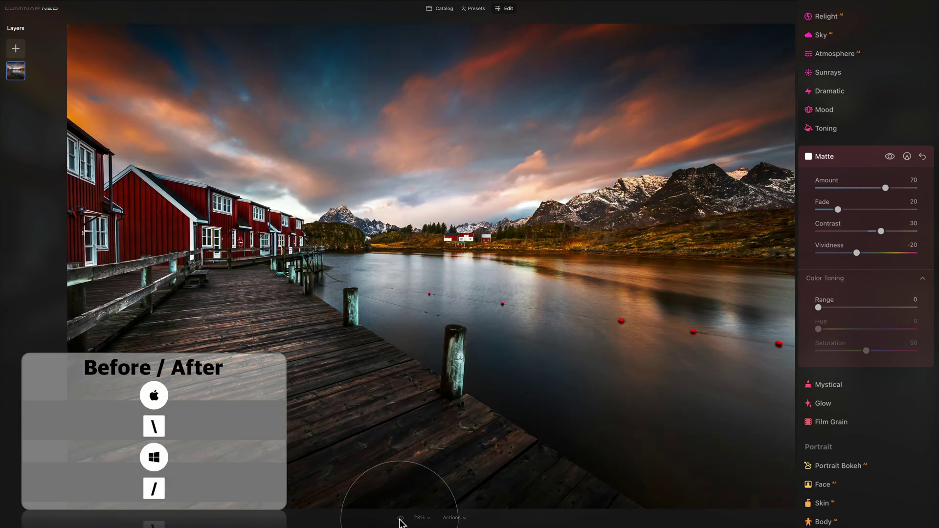
{"action": "left_click", "coordinate": [400, 518]}
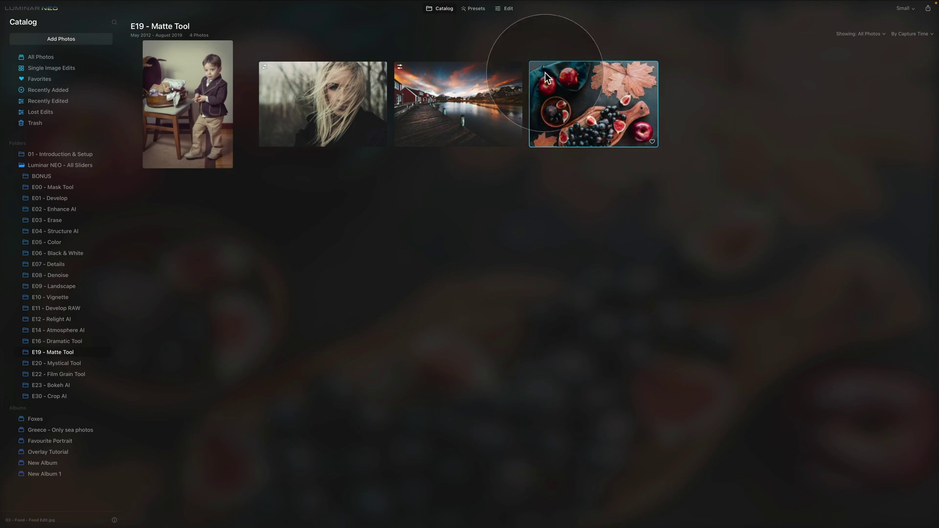
Step: Open the food flat-lay in the editor and set Matte Amount 70 and Fade 30
{"action": "left_click", "coordinate": [506, 9]}
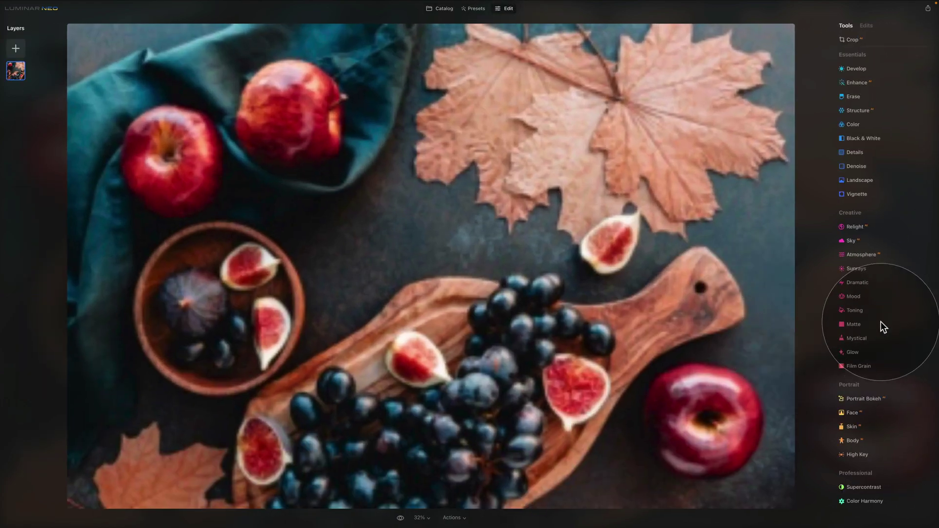
{"action": "left_click", "coordinate": [855, 324]}
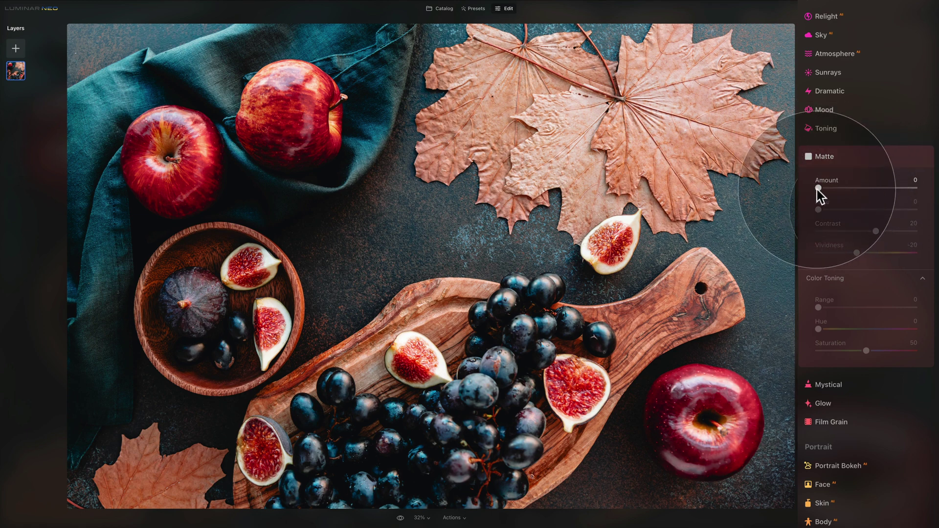
{"action": "left_click_drag", "start_coordinate": [819, 188], "coordinate": [891, 205]}
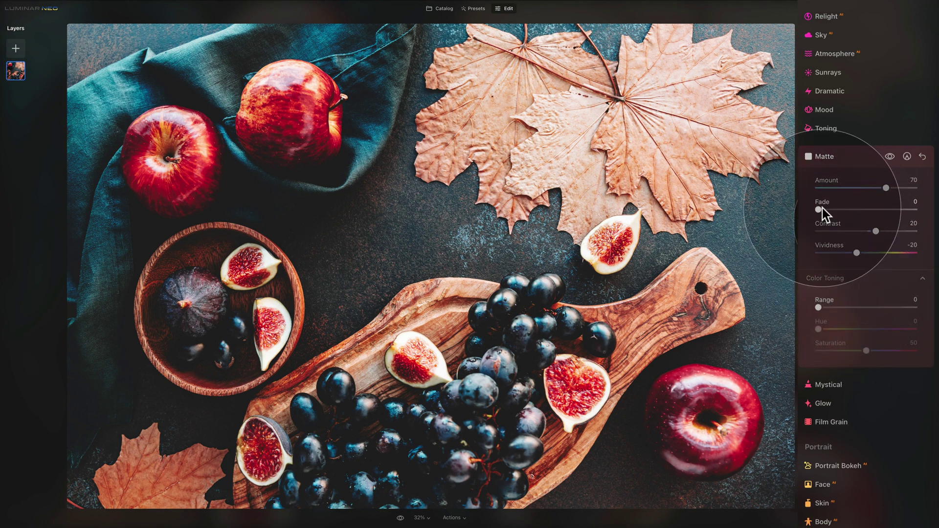
{"action": "left_click_drag", "start_coordinate": [821, 209], "coordinate": [847, 210]}
{"action": "left_click", "coordinate": [850, 209]}
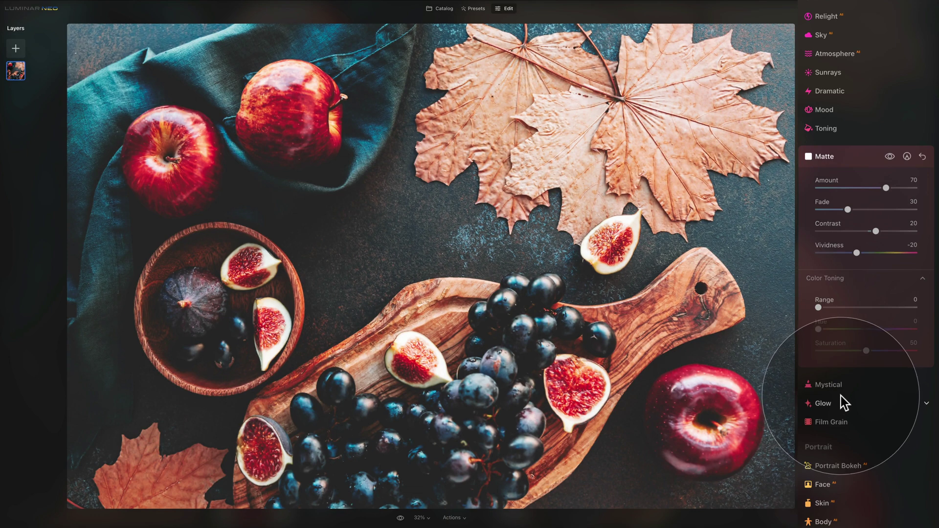
Step: Set matte Contrast 40 and Vividness -8, and widen the toning Range to 73
{"action": "mouse_move", "coordinate": [878, 230]}
{"action": "left_mouse_down"}
{"action": "mouse_move", "coordinate": [892, 231]}
{"action": "mouse_move", "coordinate": [853, 237]}
{"action": "mouse_move", "coordinate": [891, 240]}
{"action": "left_mouse_up"}
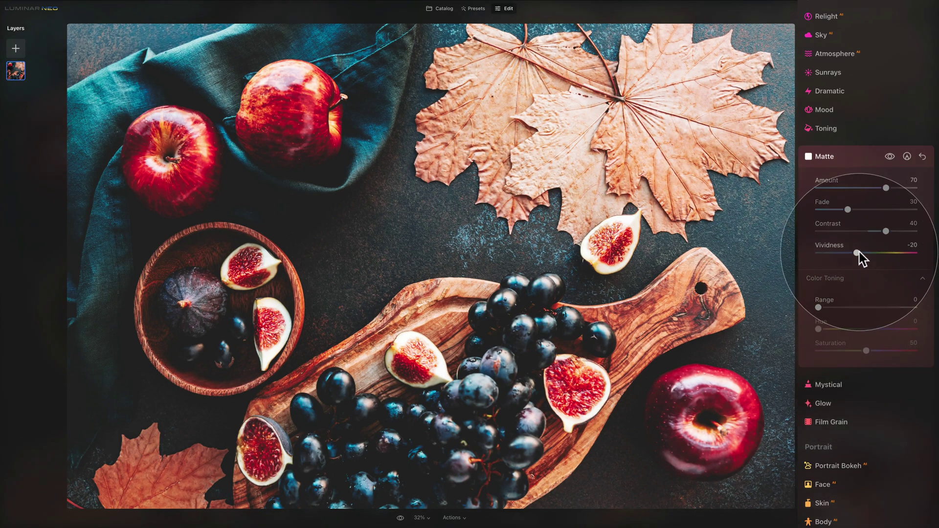
{"action": "left_click_drag", "start_coordinate": [860, 253], "coordinate": [863, 253]}
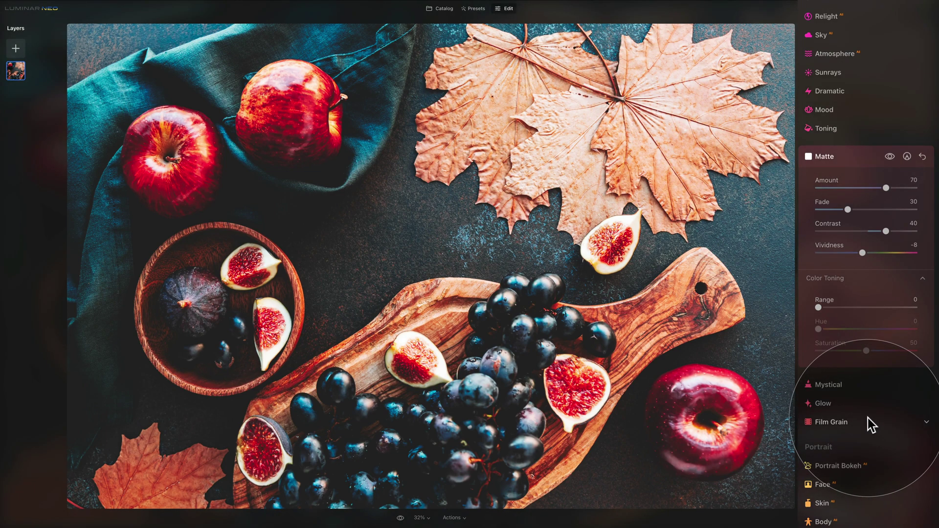
{"action": "left_click_drag", "start_coordinate": [818, 308], "coordinate": [905, 320]}
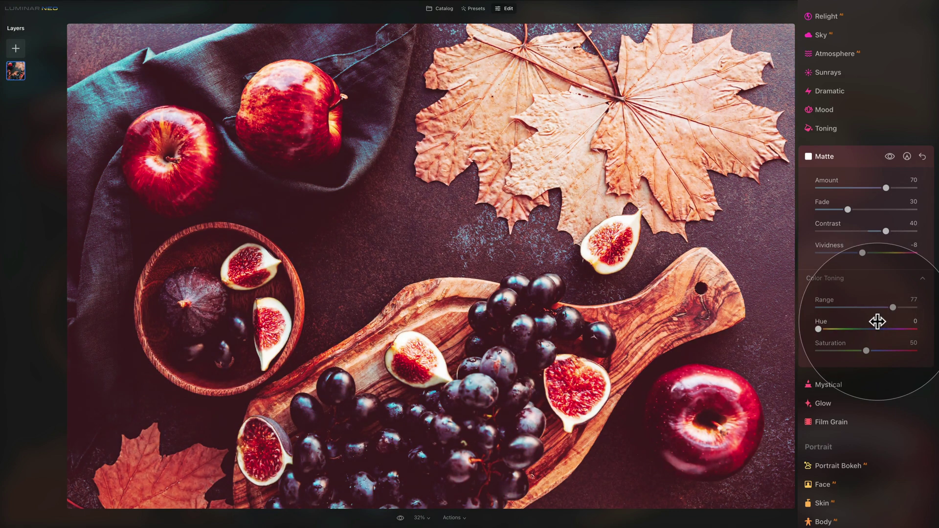
Step: Shift the matte toning Hue to 186 and set Saturation to 18 for a subtle teal tint
{"action": "left_click_drag", "start_coordinate": [819, 328], "coordinate": [870, 330]}
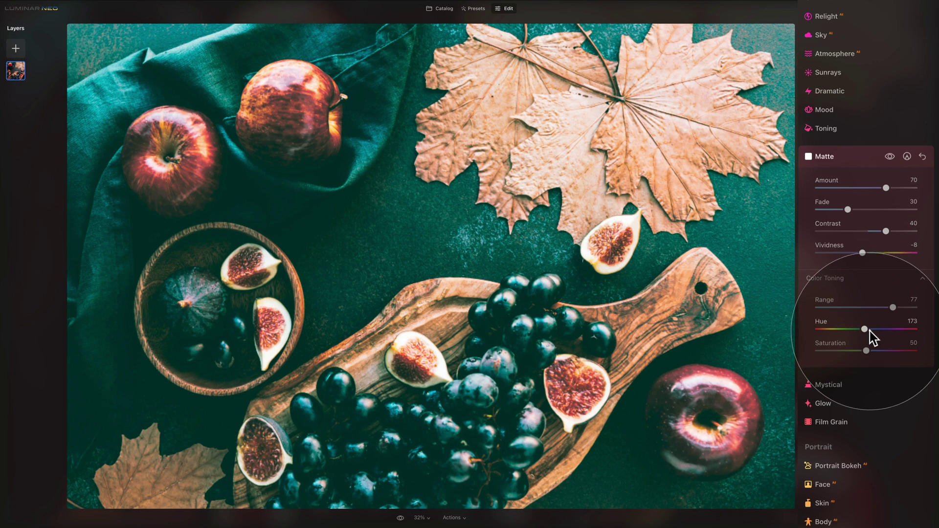
{"action": "left_click_drag", "start_coordinate": [867, 329], "coordinate": [870, 329]}
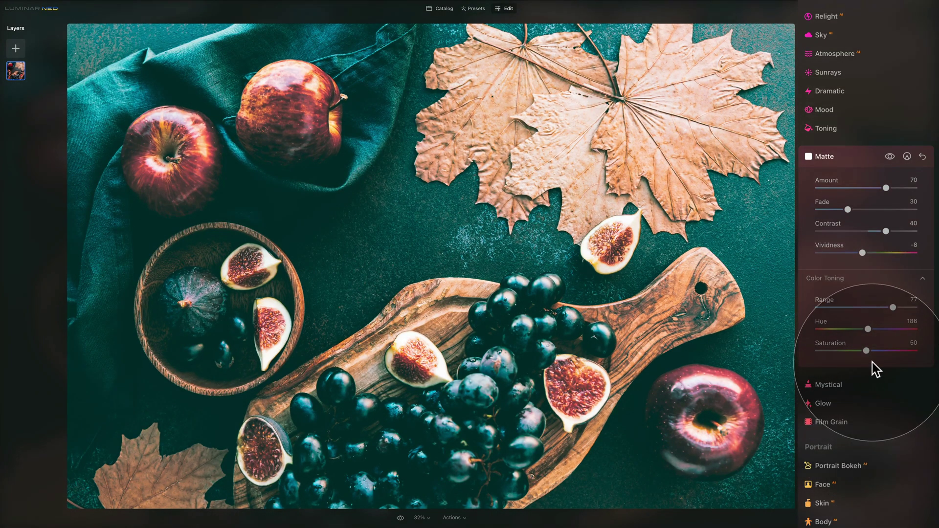
{"action": "left_click_drag", "start_coordinate": [866, 351], "coordinate": [833, 351]}
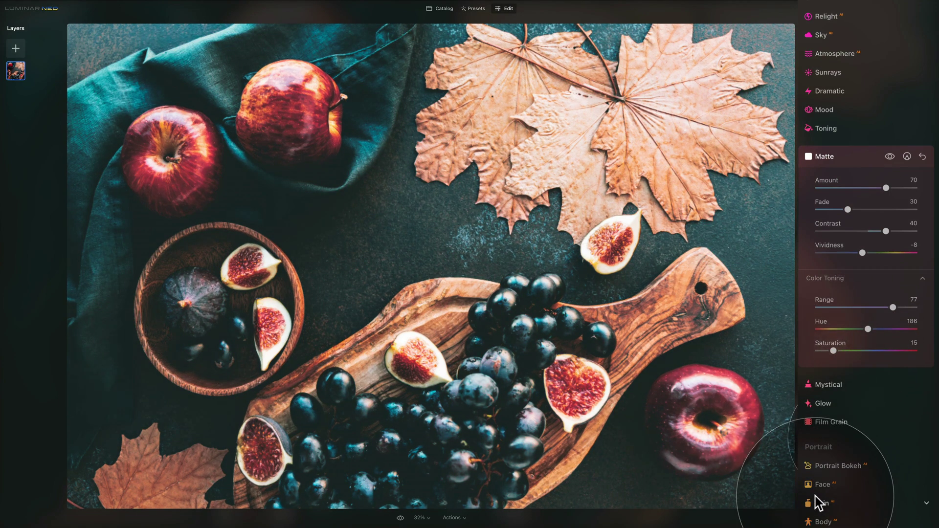
{"action": "left_click_drag", "start_coordinate": [833, 351], "coordinate": [836, 351]}
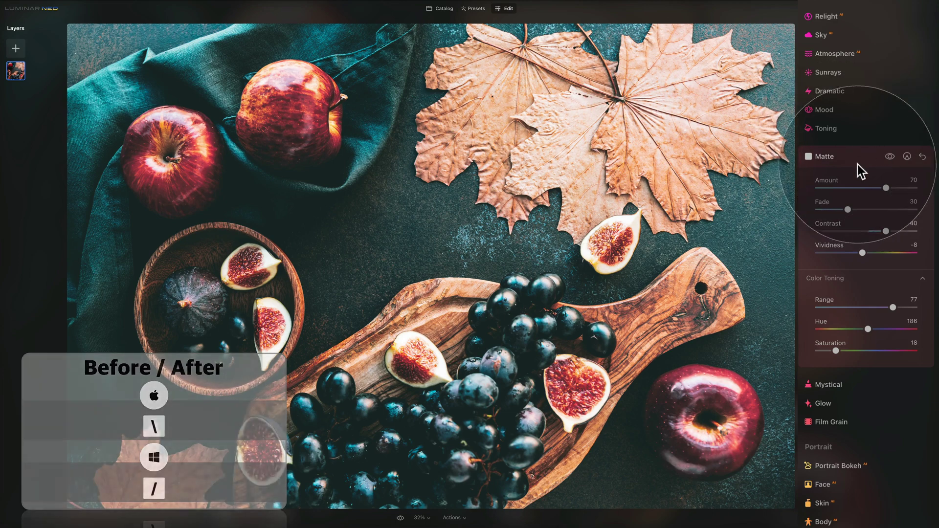
{"action": "left_click", "coordinate": [889, 157]}
{"action": "left_click", "coordinate": [889, 156]}
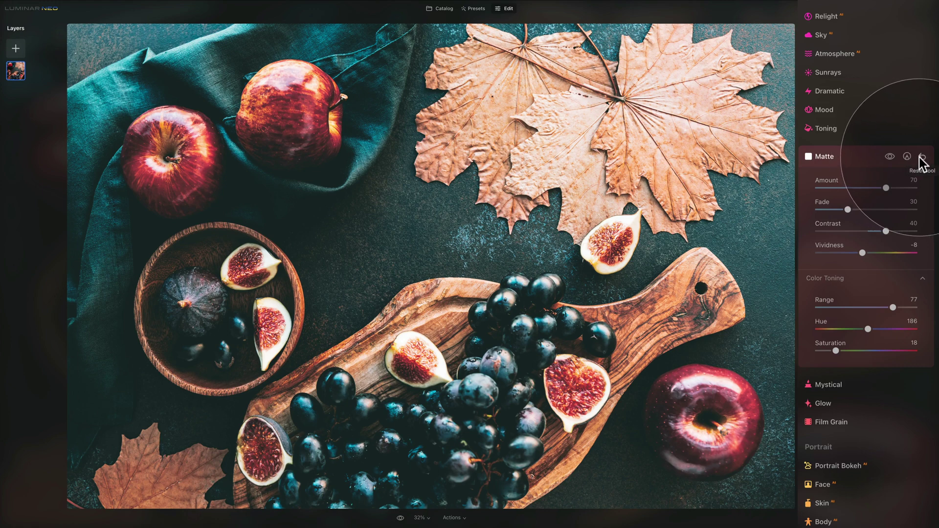
{"action": "left_click", "coordinate": [889, 157]}
{"action": "left_click", "coordinate": [889, 157]}
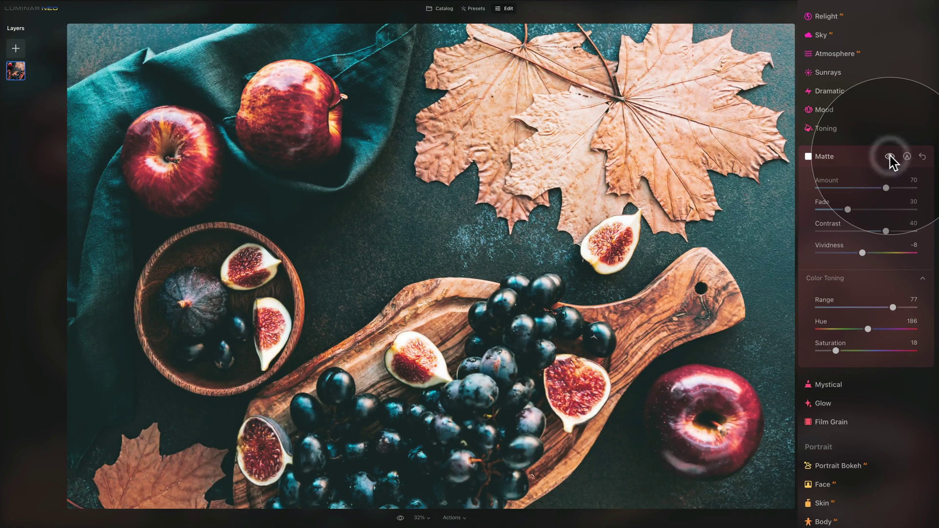
{"action": "left_click", "coordinate": [889, 156]}
{"action": "left_click", "coordinate": [890, 156]}
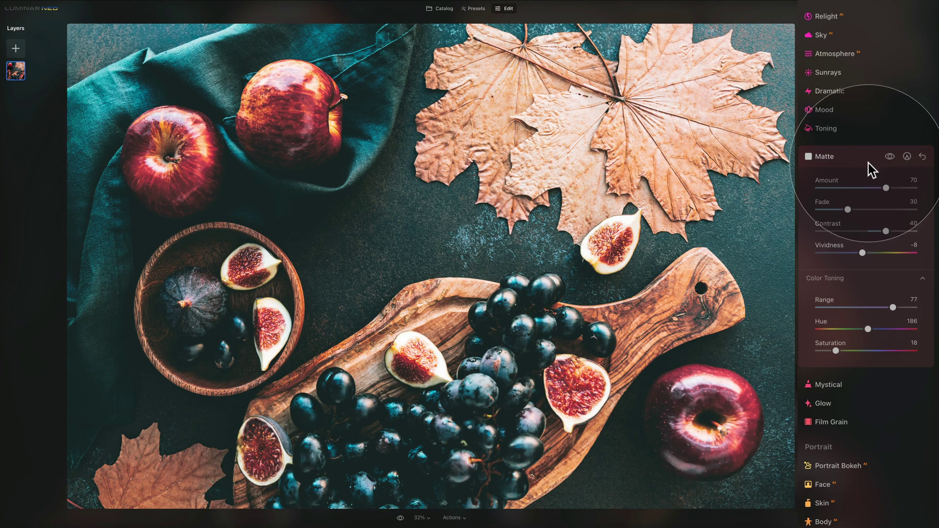
Step: Add a Vignette centred on the chosen subject with Amount -62
{"action": "scroll", "coordinate": [867, 163], "scroll_direction": "up", "scroll_amount": 5}
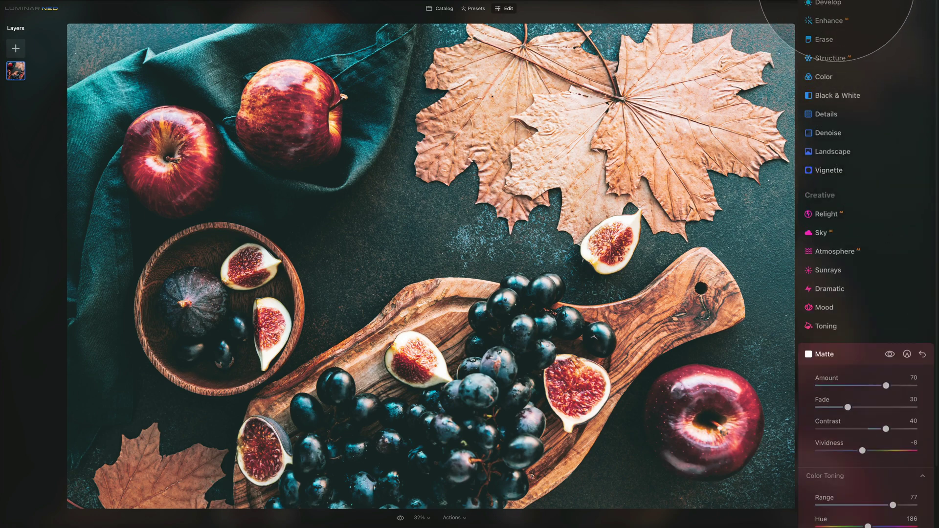
{"action": "left_click", "coordinate": [834, 177]}
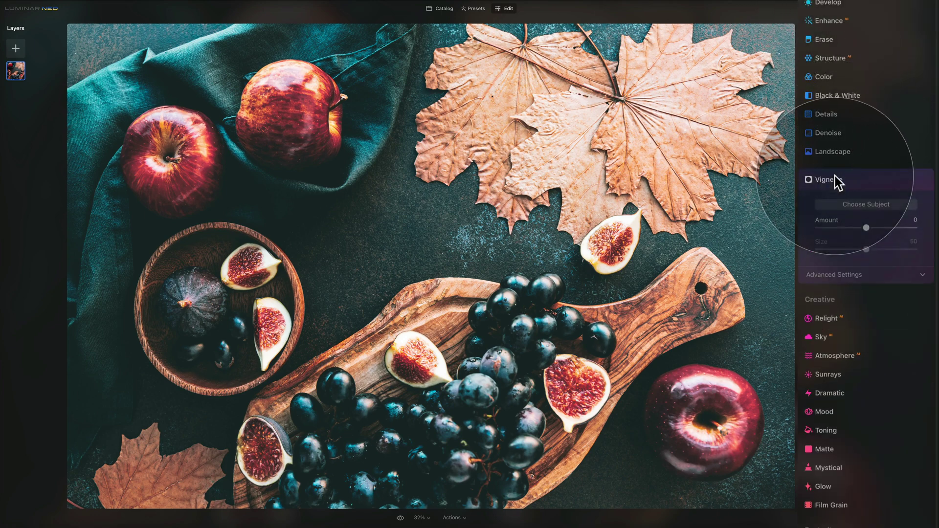
{"action": "left_click", "coordinate": [861, 205]}
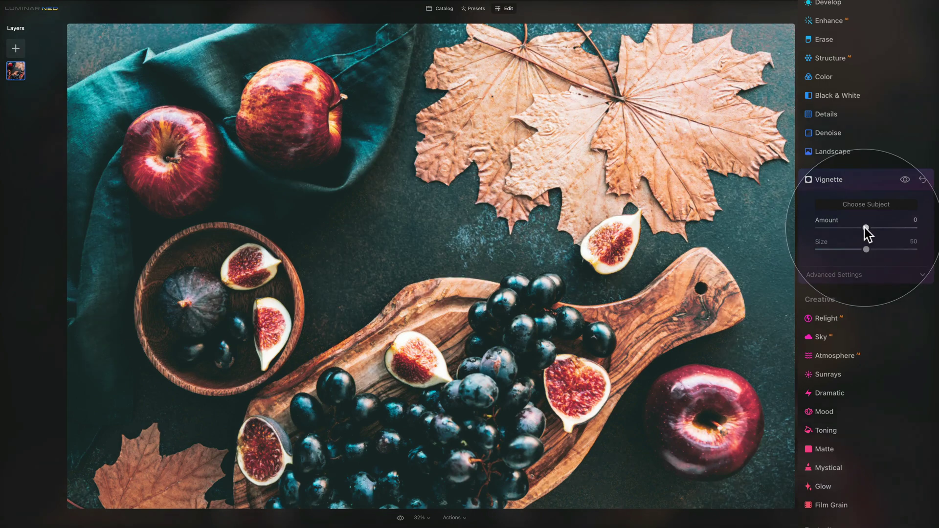
{"action": "left_click_drag", "start_coordinate": [866, 228], "coordinate": [836, 228]}
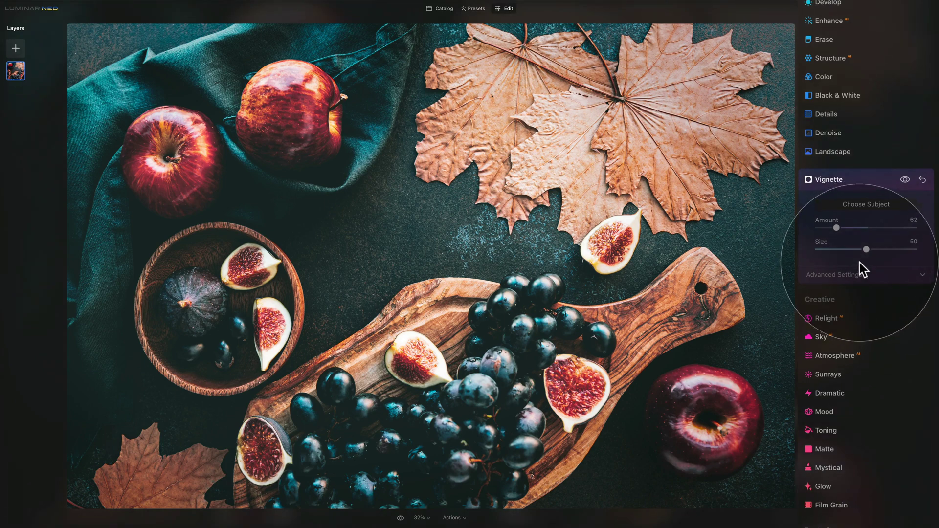
Step: Toggle the vignette and the before/after view to compare the food photo with its original
{"action": "left_click", "coordinate": [905, 180]}
{"action": "left_click", "coordinate": [905, 180]}
{"action": "left_click", "coordinate": [905, 180]}
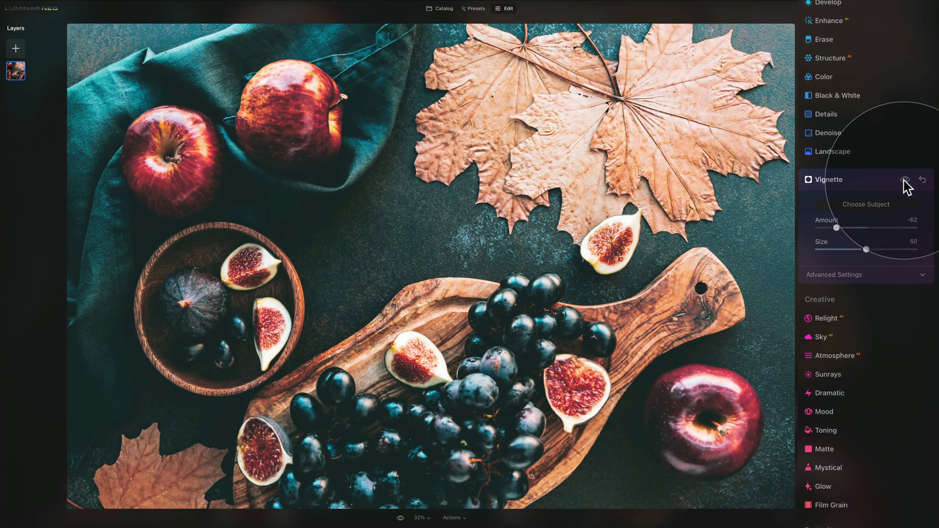
{"action": "left_click", "coordinate": [905, 180]}
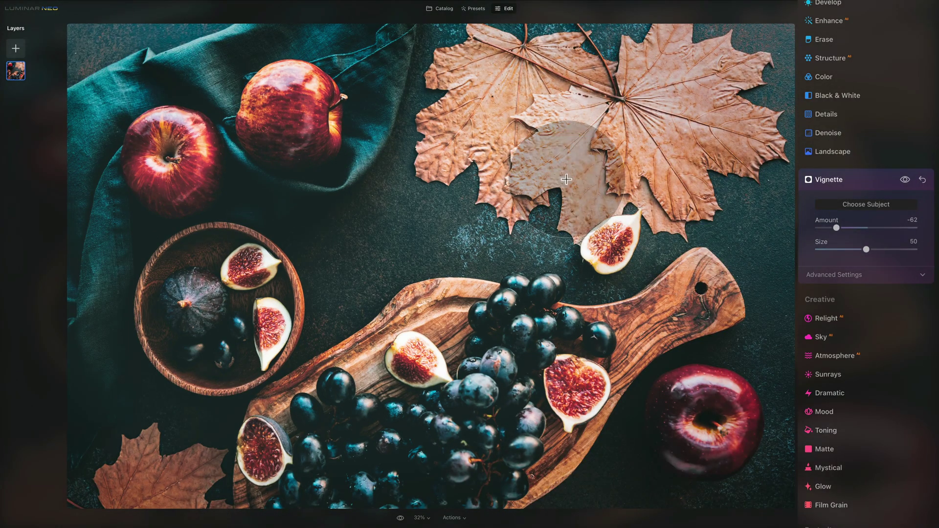
{"action": "left_click", "coordinate": [400, 519]}
{"action": "left_click", "coordinate": [400, 519]}
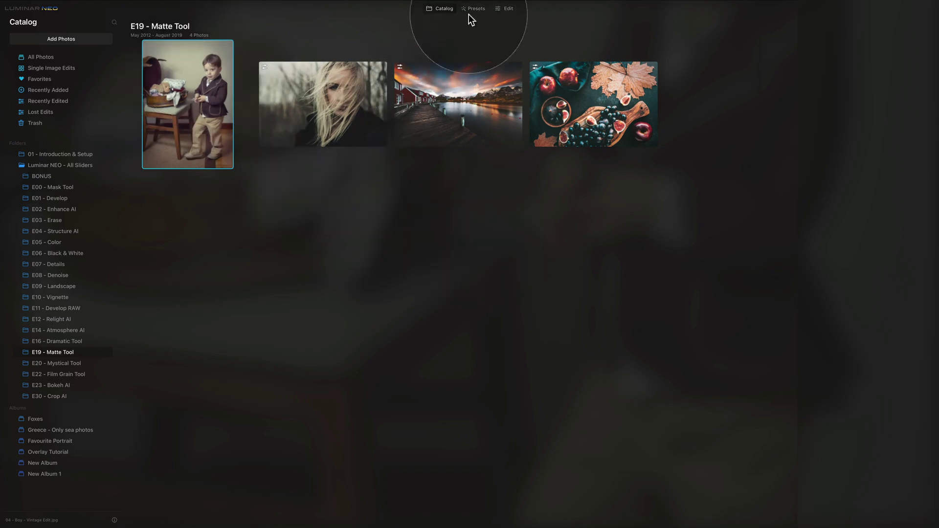
Step: Open the boy-with-suitcase portrait and set Matte Amount 70, Fade 47, Contrast -3, Vividness -100
{"action": "left_click", "coordinate": [500, 9]}
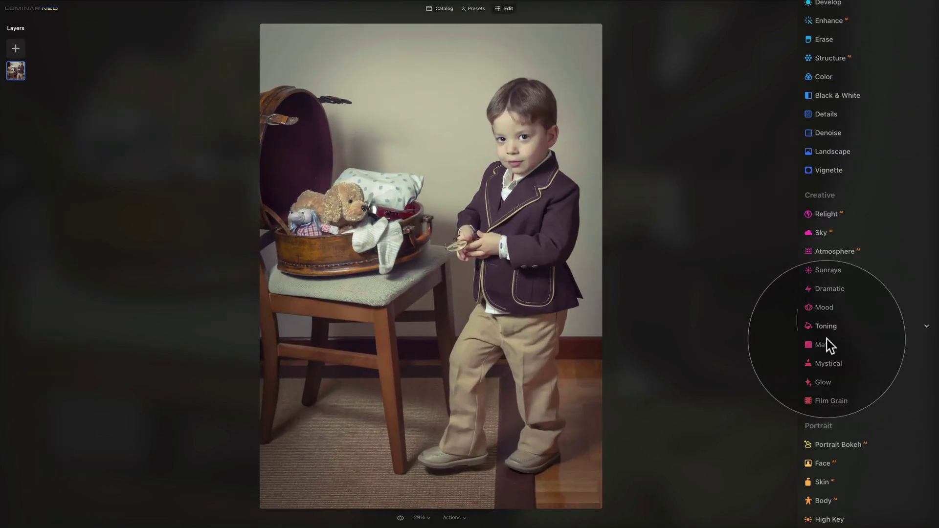
{"action": "left_click", "coordinate": [830, 345]}
{"action": "scroll", "coordinate": [837, 299], "scroll_direction": "down", "scroll_amount": 5}
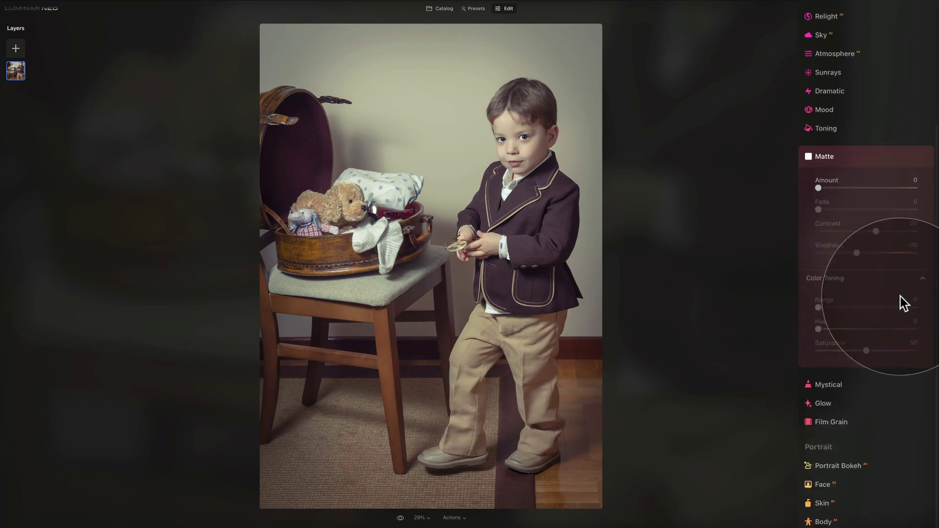
{"action": "left_click_drag", "start_coordinate": [818, 189], "coordinate": [885, 188]}
{"action": "left_click_drag", "start_coordinate": [818, 211], "coordinate": [865, 211]}
{"action": "left_click_drag", "start_coordinate": [874, 233], "coordinate": [830, 308]}
{"action": "left_click", "coordinate": [856, 252]}
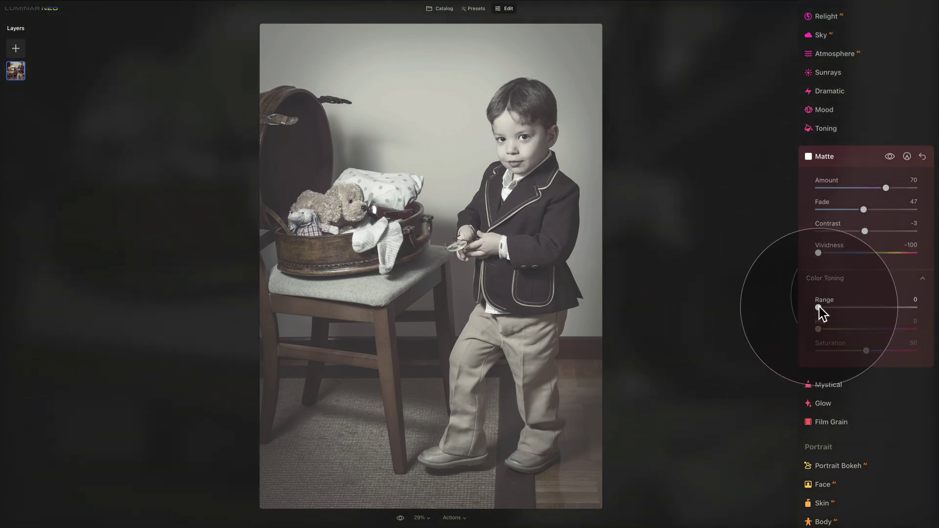
Step: Tone the matte sepia with Range 86, Hue 47, Saturation 53, compare it, then set Fade to 50
{"action": "left_click_drag", "start_coordinate": [821, 307], "coordinate": [904, 309]}
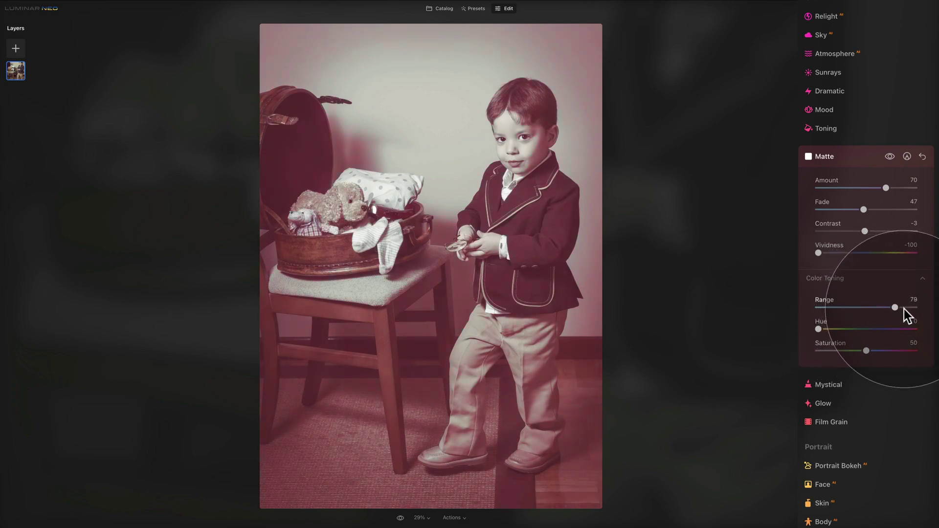
{"action": "left_click_drag", "start_coordinate": [818, 329], "coordinate": [869, 353]}
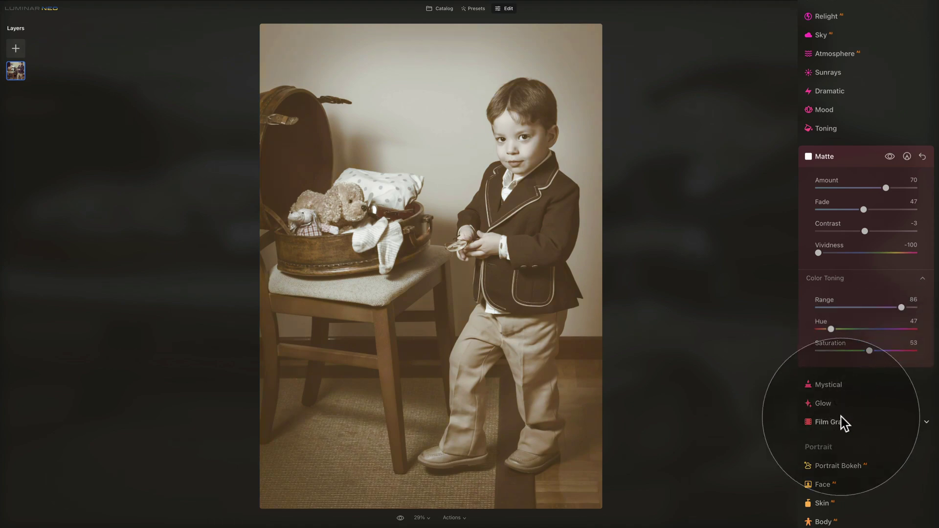
{"action": "left_click", "coordinate": [889, 157]}
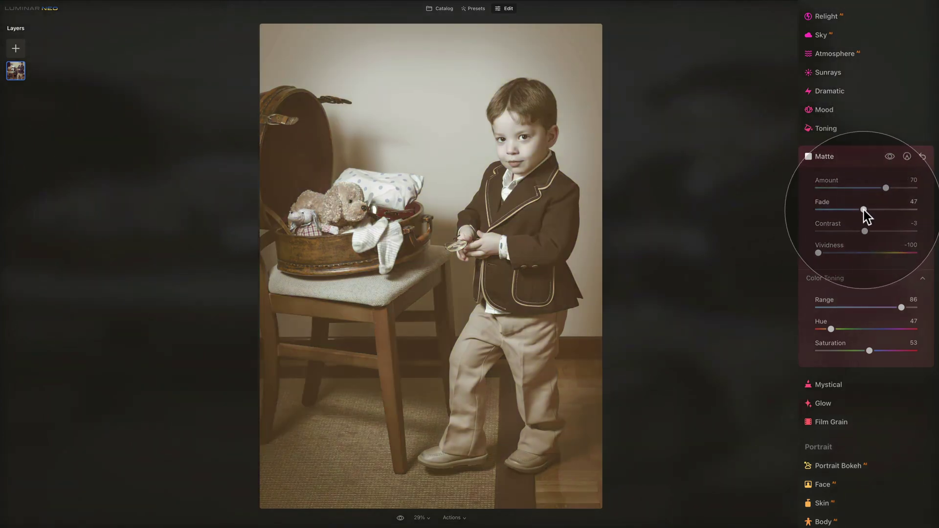
{"action": "left_click_drag", "start_coordinate": [863, 209], "coordinate": [866, 210]}
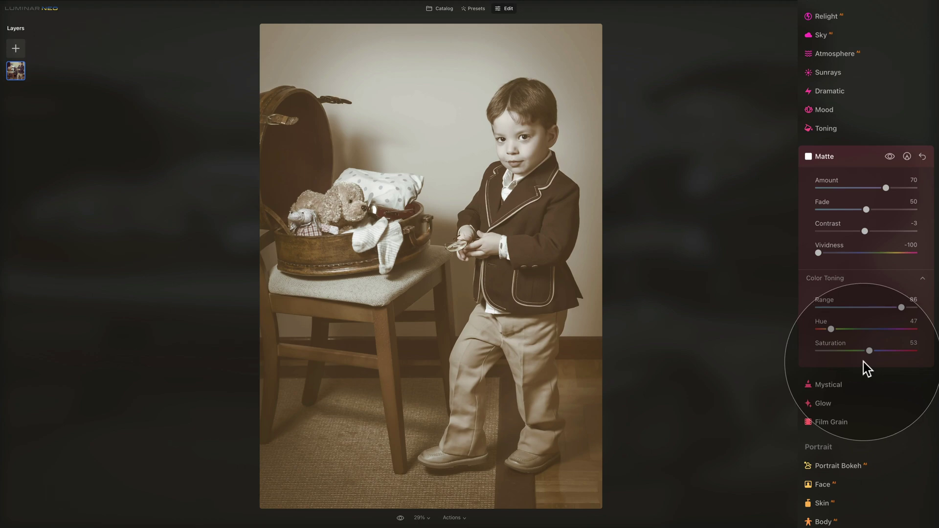
Step: Add film grain at Amount 50, Size 10, Roughness 14, and compare against the original
{"action": "left_click", "coordinate": [855, 156]}
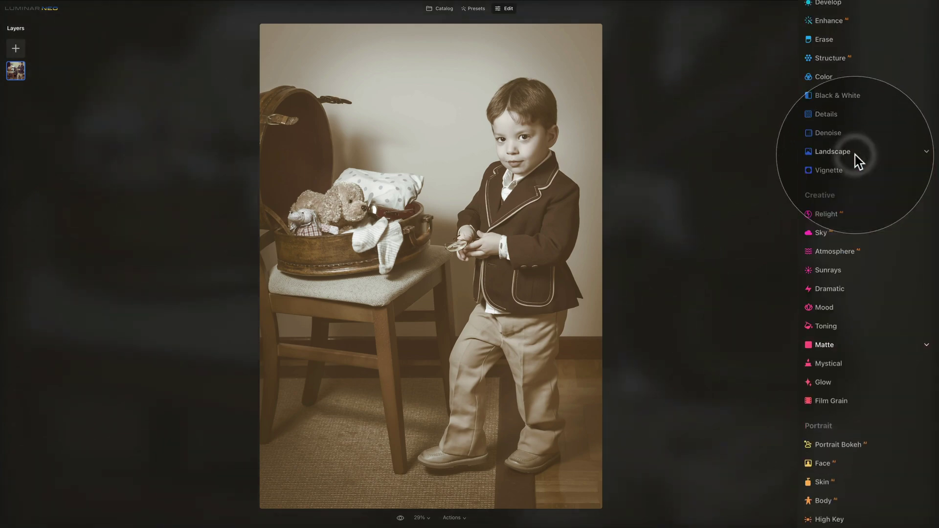
{"action": "left_click", "coordinate": [828, 403]}
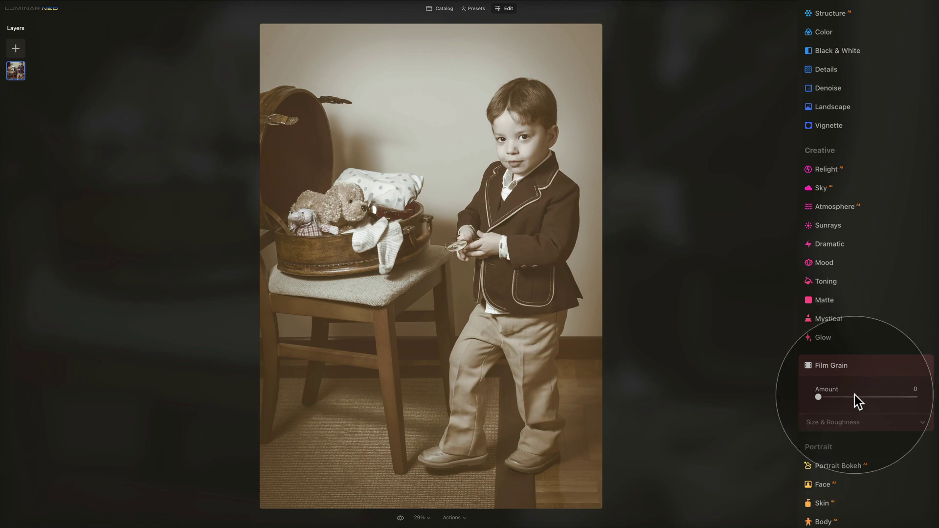
{"action": "left_click", "coordinate": [868, 423]}
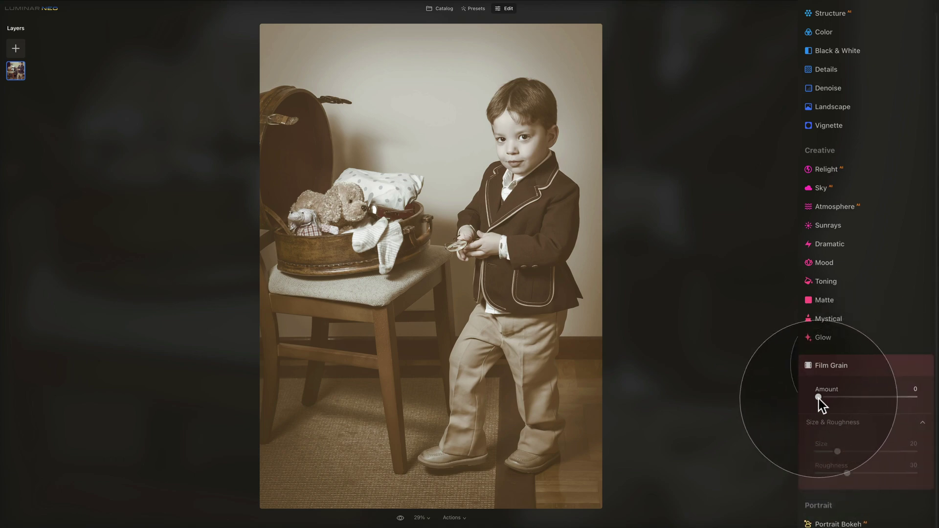
{"action": "left_click_drag", "start_coordinate": [819, 397], "coordinate": [870, 405]}
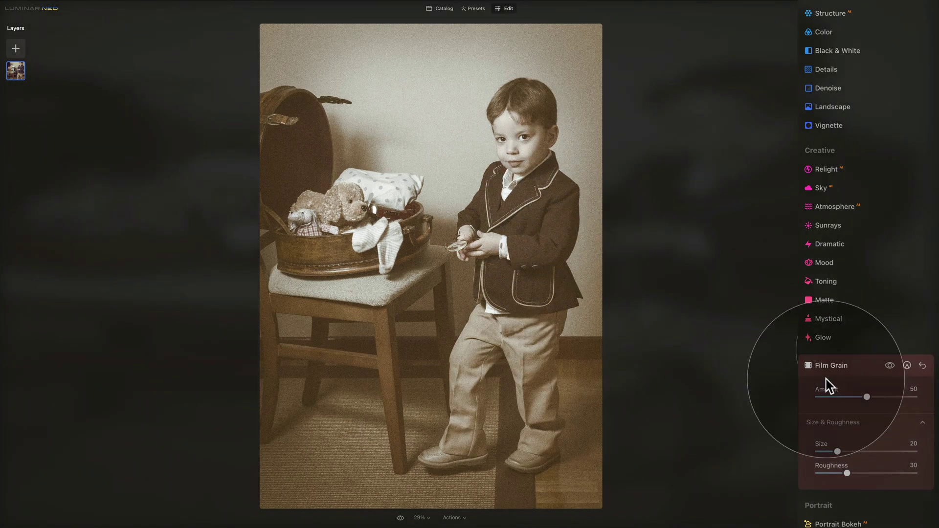
{"action": "left_click_drag", "start_coordinate": [834, 451], "coordinate": [832, 473]}
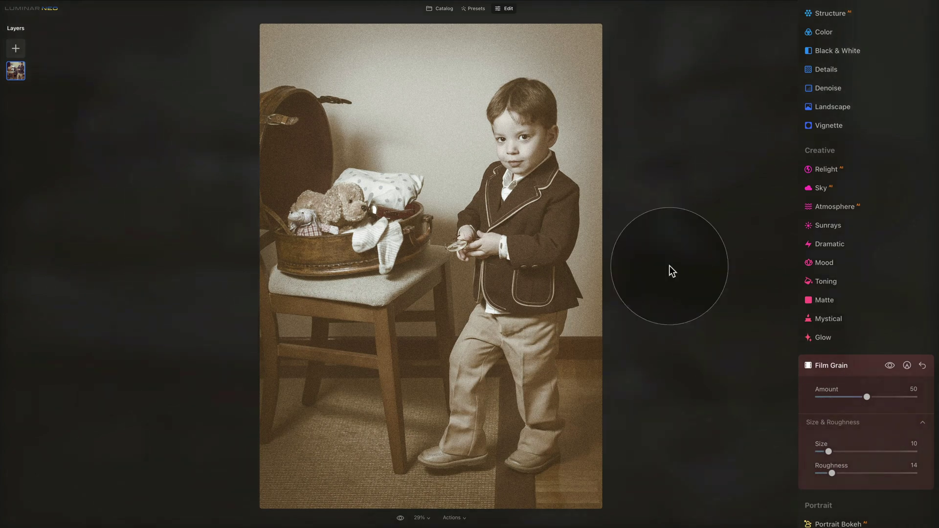
{"action": "left_click", "coordinate": [401, 518]}
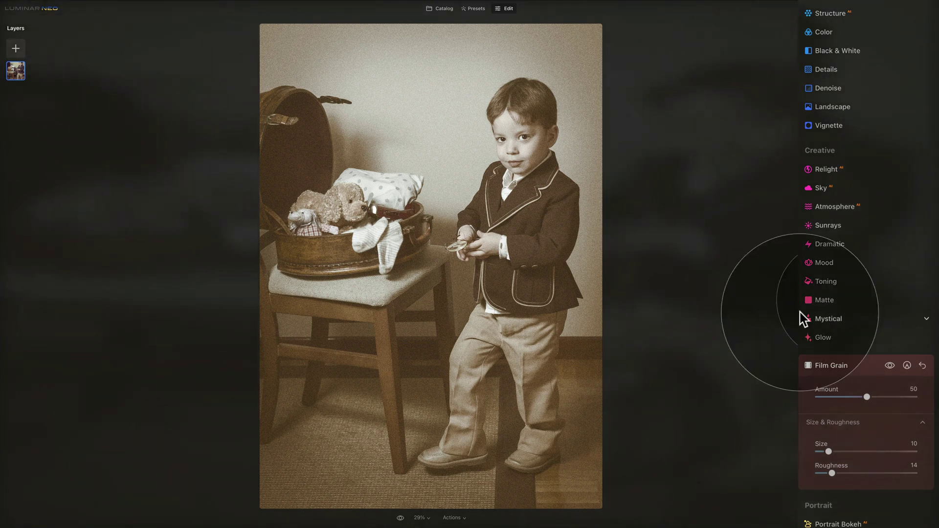
Step: Expand the Matte tool panel again for the finished sepia portrait
{"action": "left_click", "coordinate": [827, 301]}
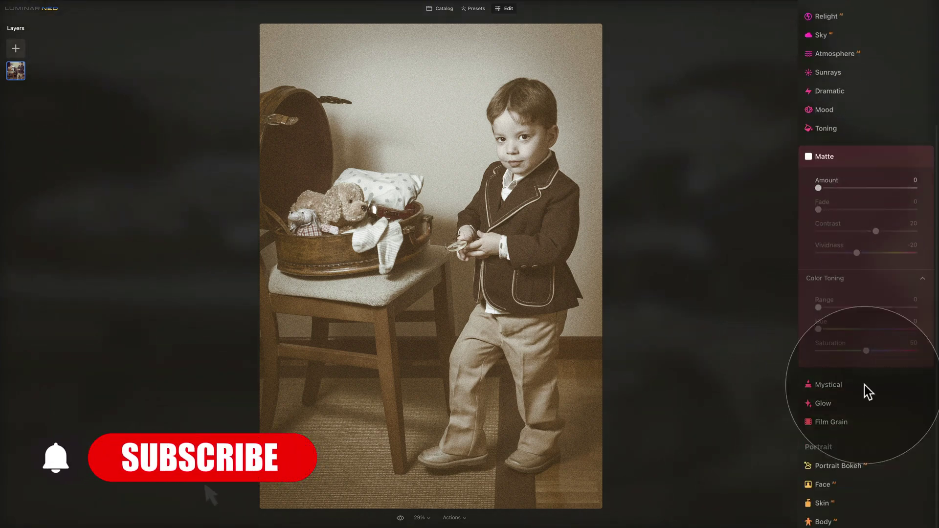